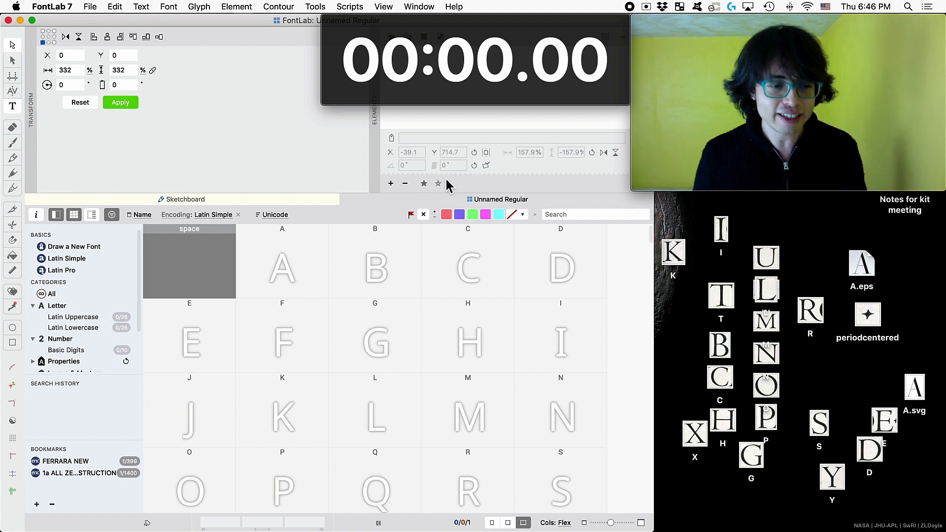
Drop the scanned desktop letter images into the capital glyph cells while timing it with the stopwatch
mouse_move(450, 101)
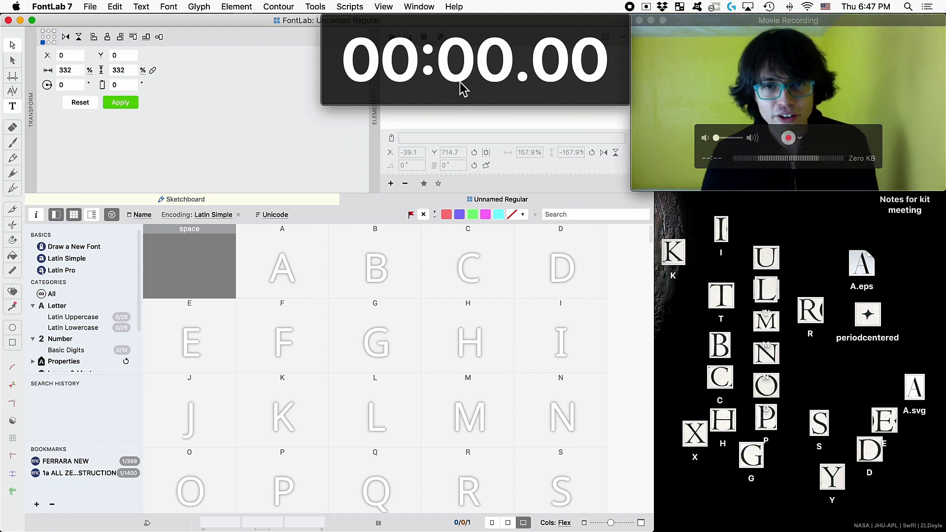
mouse_move(490, 89)
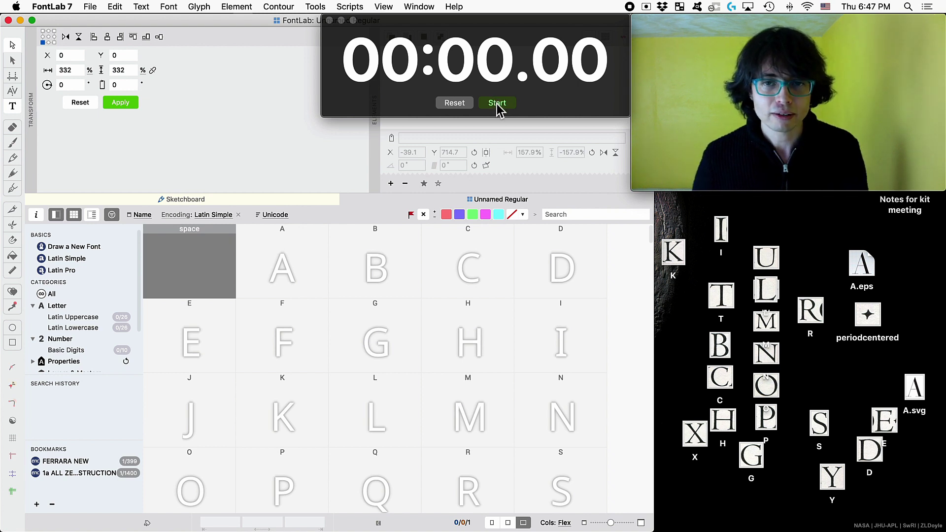
click(497, 104)
drag(929, 517, 673, 236)
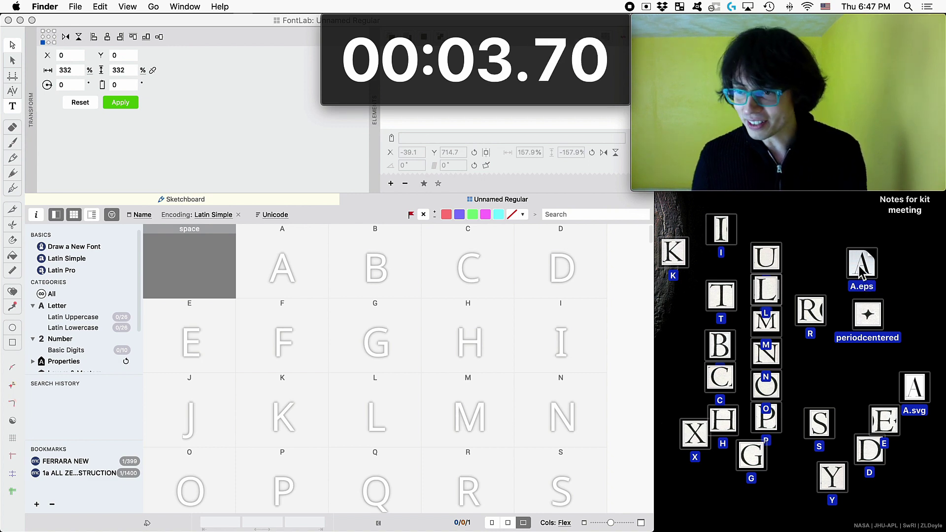
drag(860, 270, 288, 340)
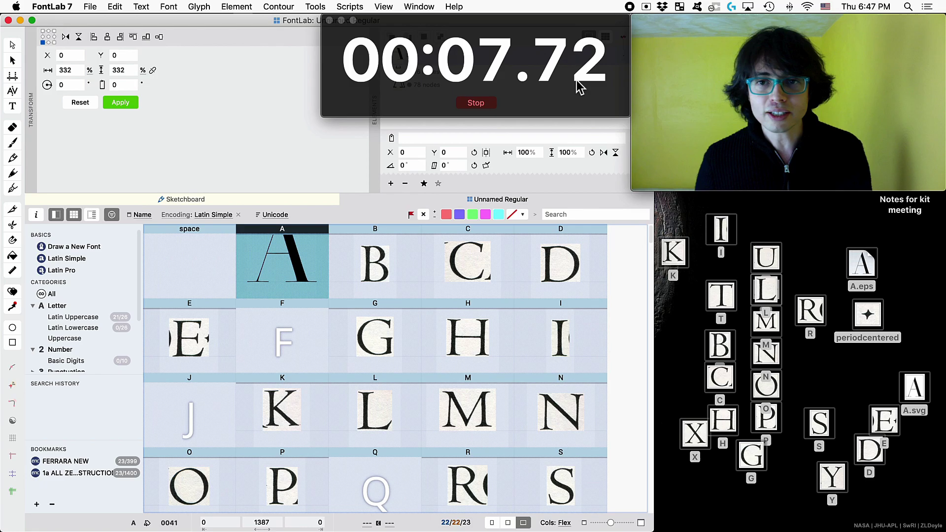
click(477, 104)
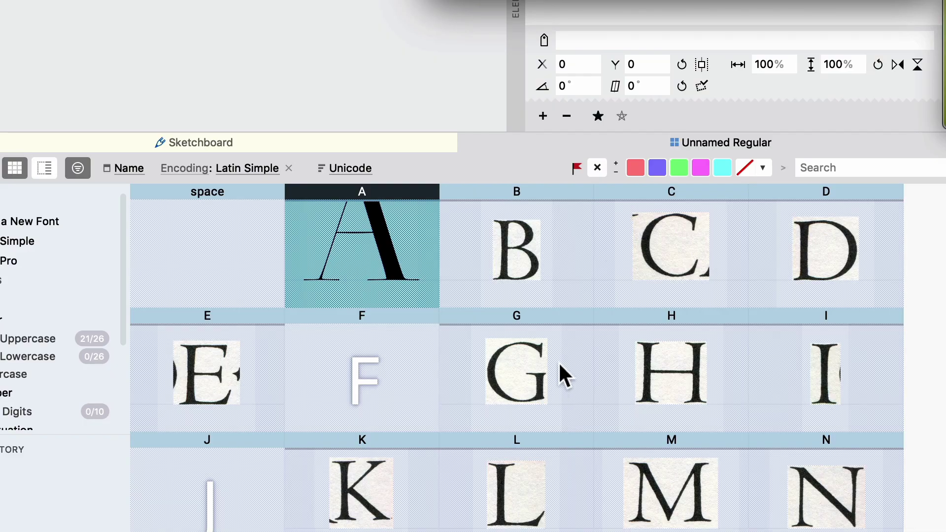
Delete glyph A's bad image and confirm the removal
click(565, 376)
click(395, 264)
key(Delete)
key(Return)
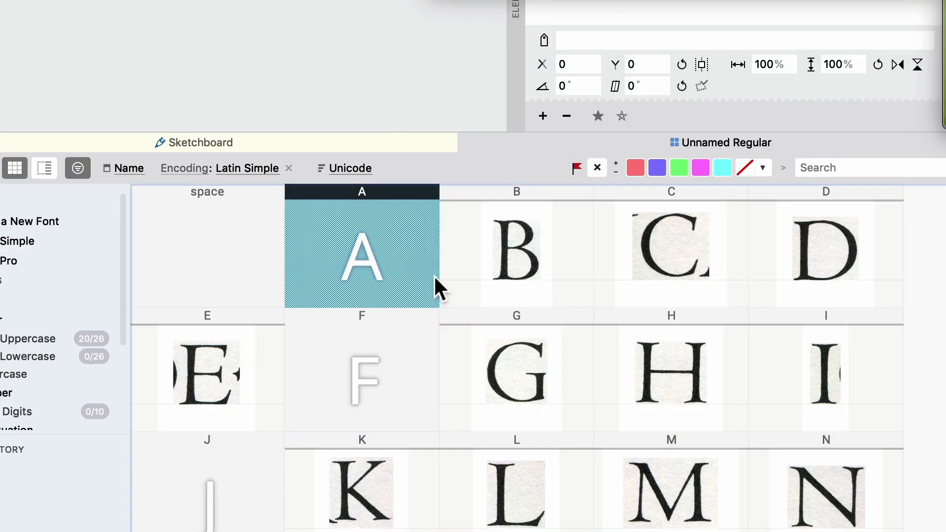
click(464, 266)
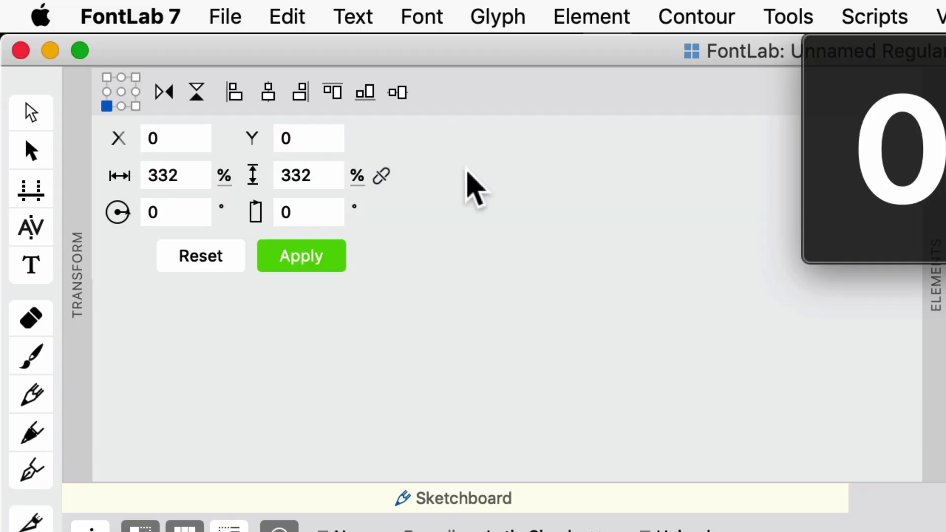
Open the Import Artwork dialog, filtered to Drawings (*.pdf *.ai *.eps *.svg)
click(245, 8)
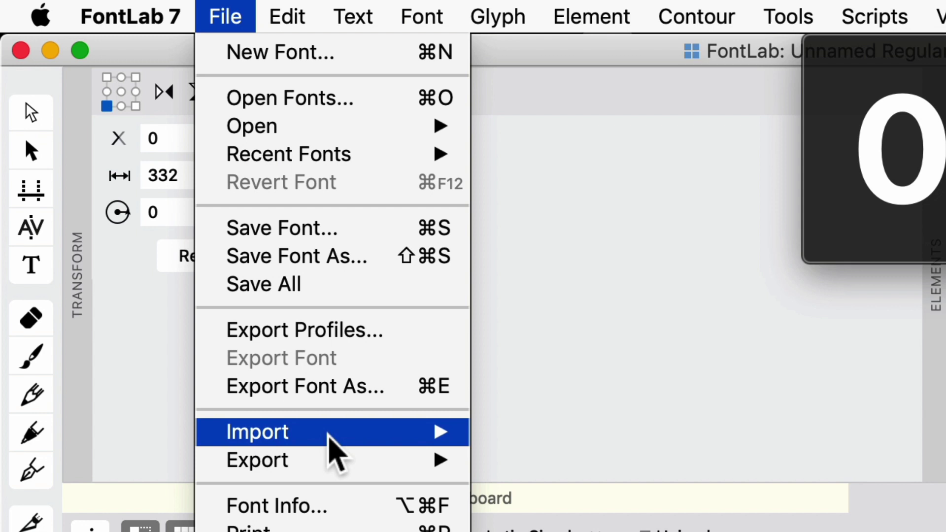
mouse_move(327, 449)
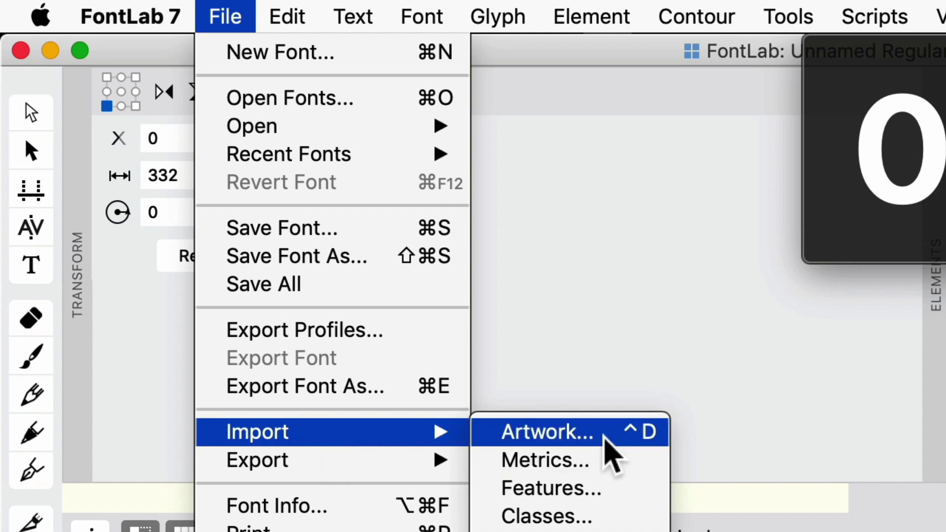
click(591, 433)
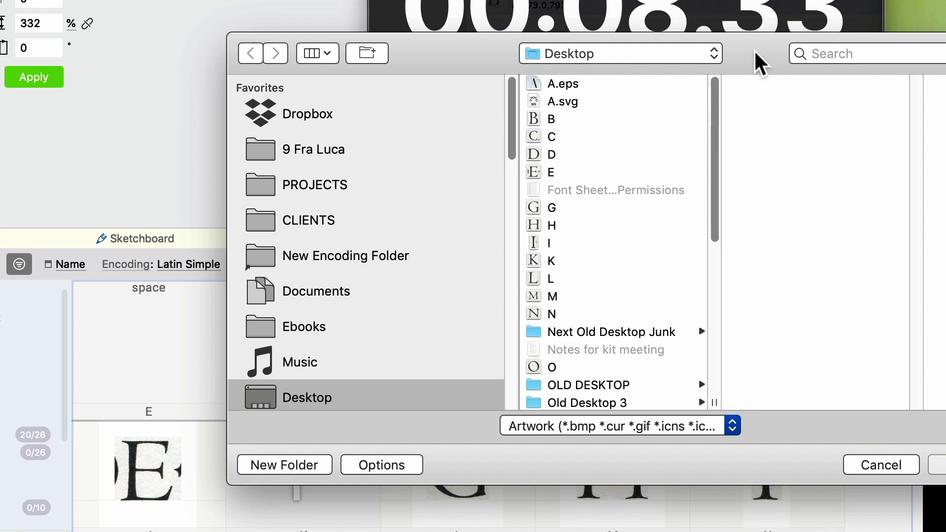
drag(753, 49, 589, 13)
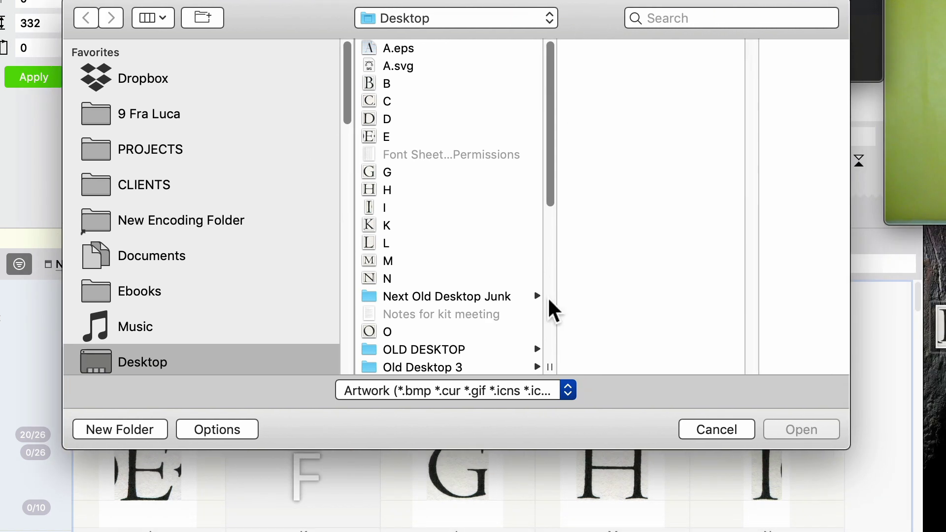
click(519, 395)
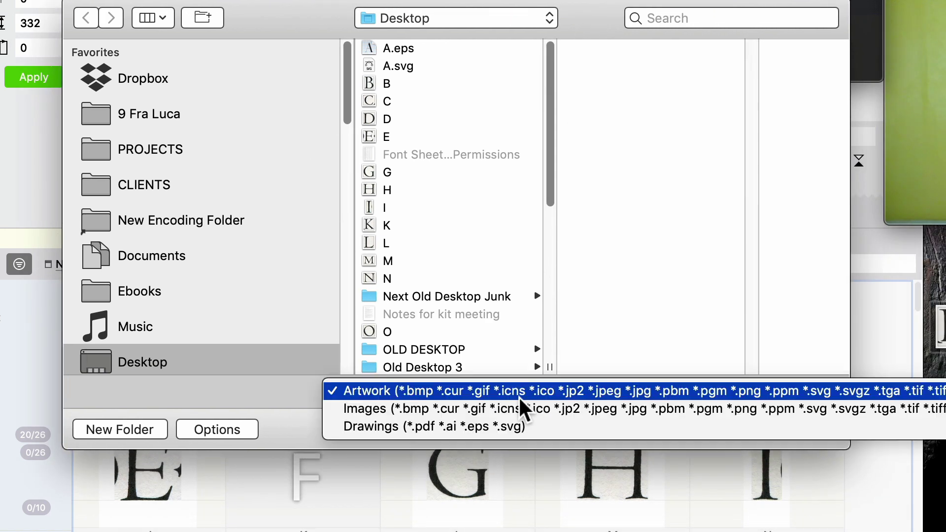
click(475, 425)
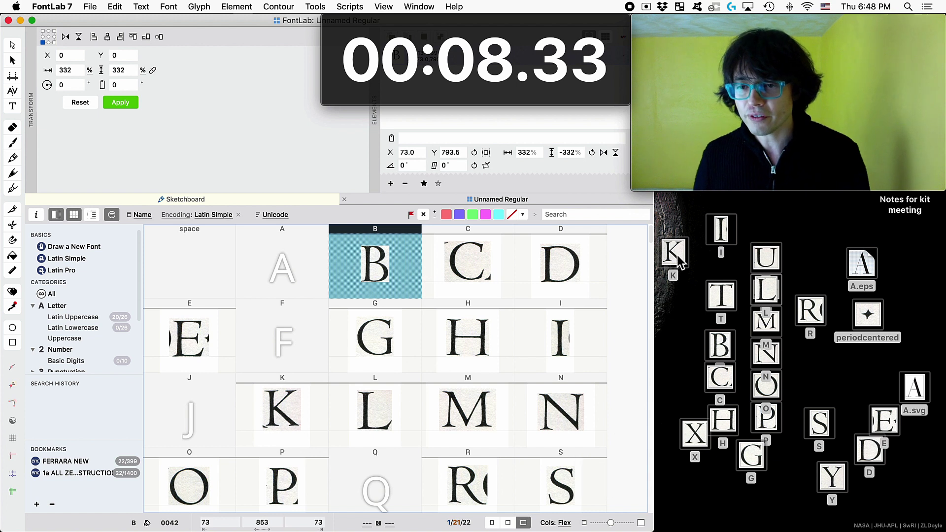
In Finder, select only the T letter image on the desktop
click(721, 227)
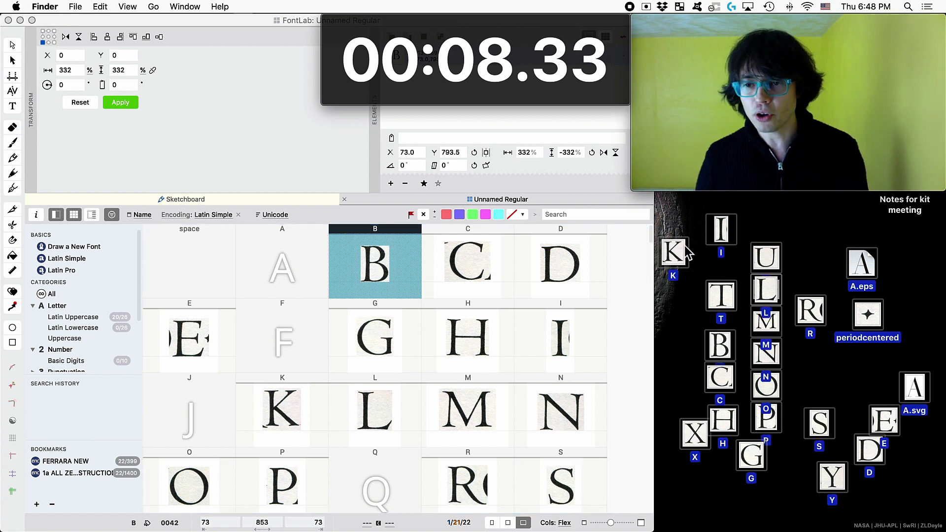
click(689, 261)
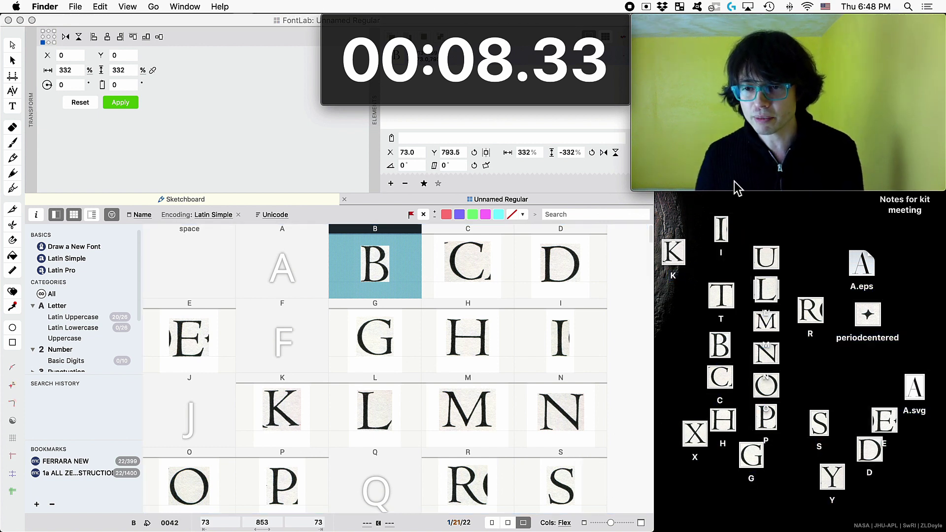
click(721, 296)
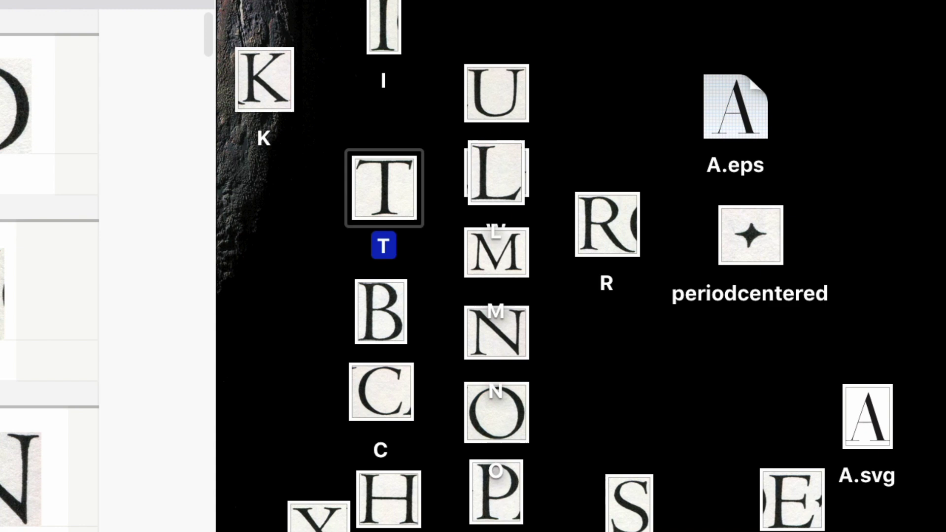
Browse the uppercase, Latin Lowercase, Basic Digits and Punctuation glyph categories
scroll(49, 266, down, 10)
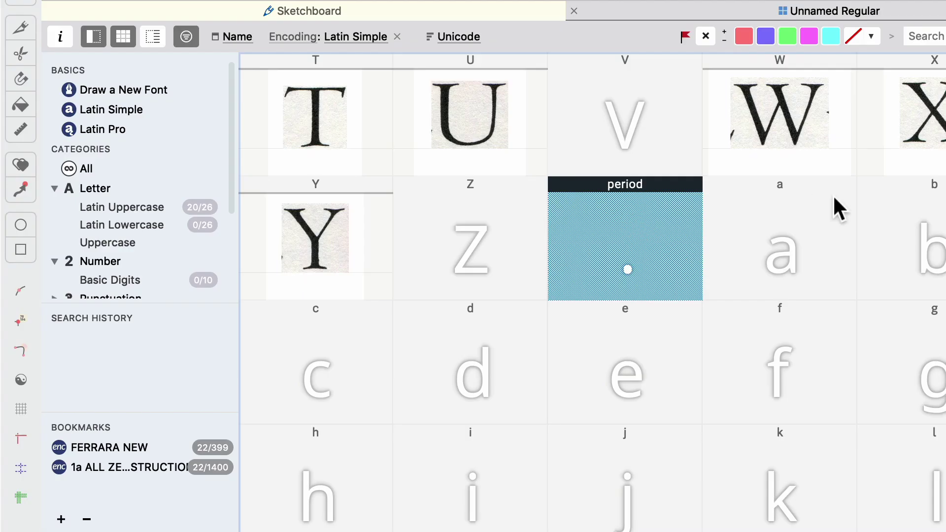
scroll(670, 316, down, 20)
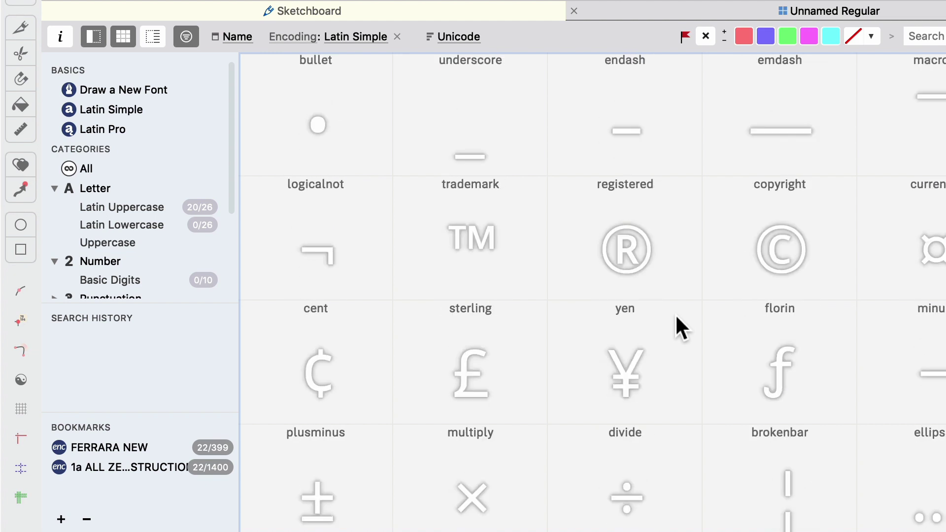
scroll(675, 314, down, 6)
click(115, 208)
click(119, 225)
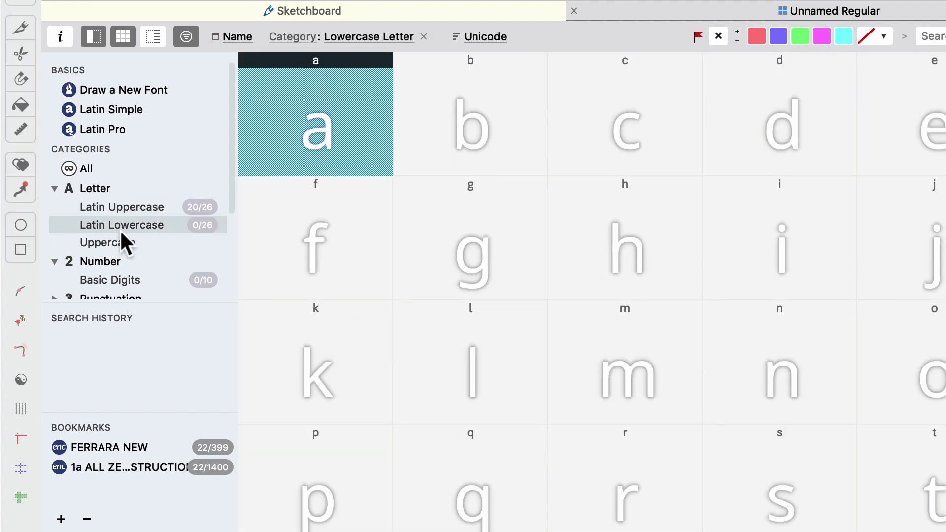
scroll(125, 240, down, 5)
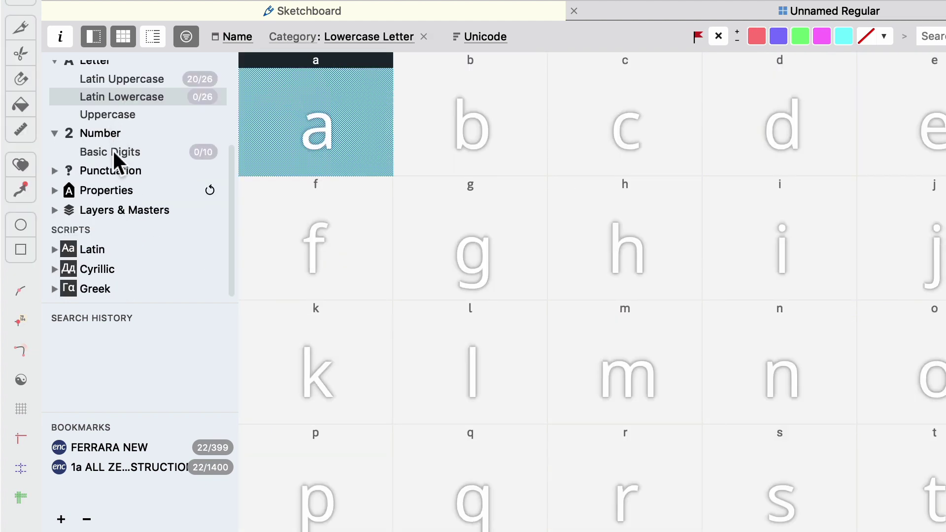
click(113, 149)
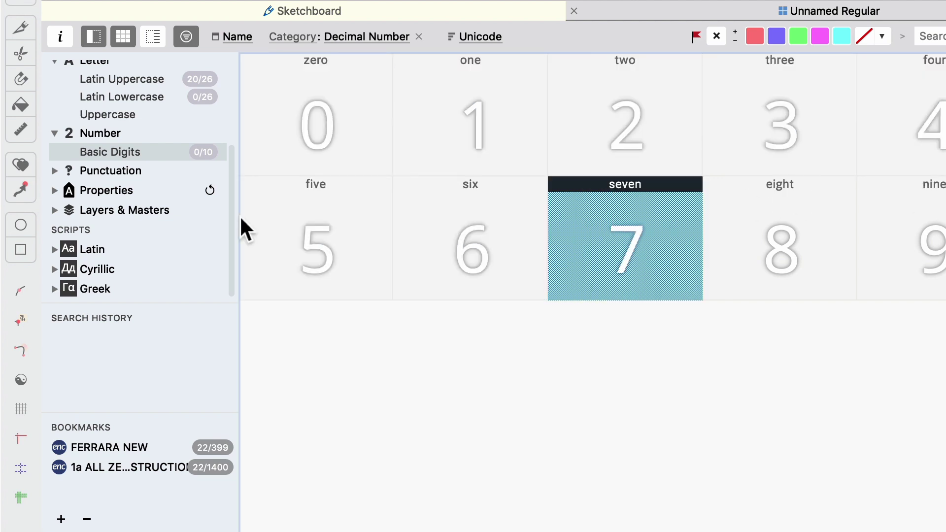
click(101, 170)
click(54, 170)
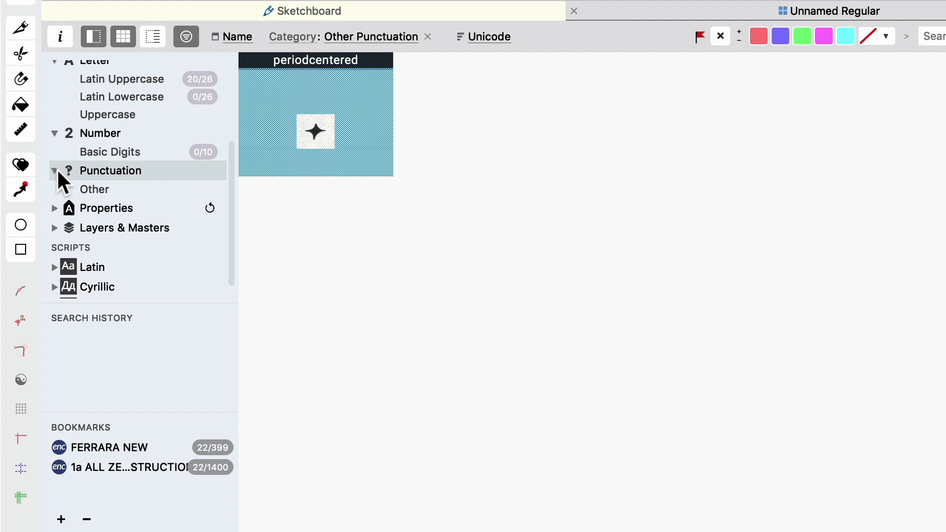
scroll(99, 123, up, 3)
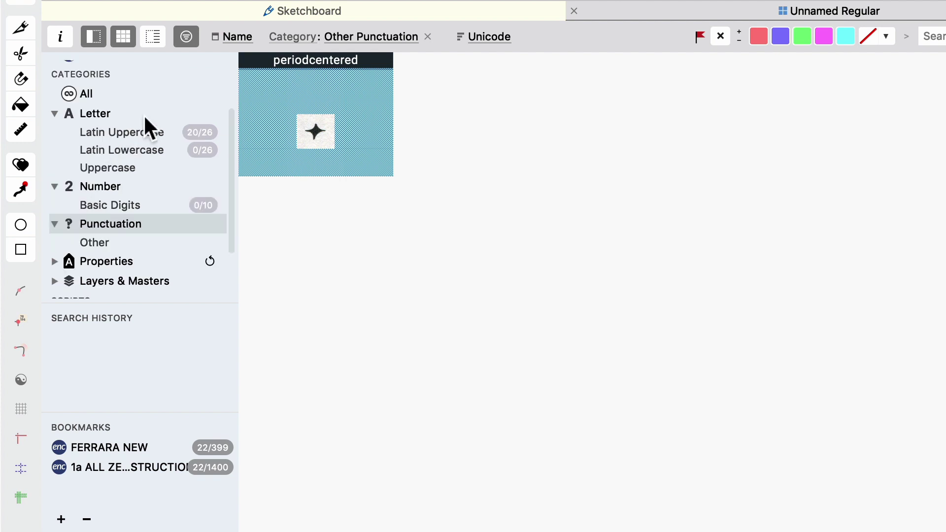
Filter the glyph list by Latin Simple encoding and select the divide glyph
click(293, 37)
click(314, 58)
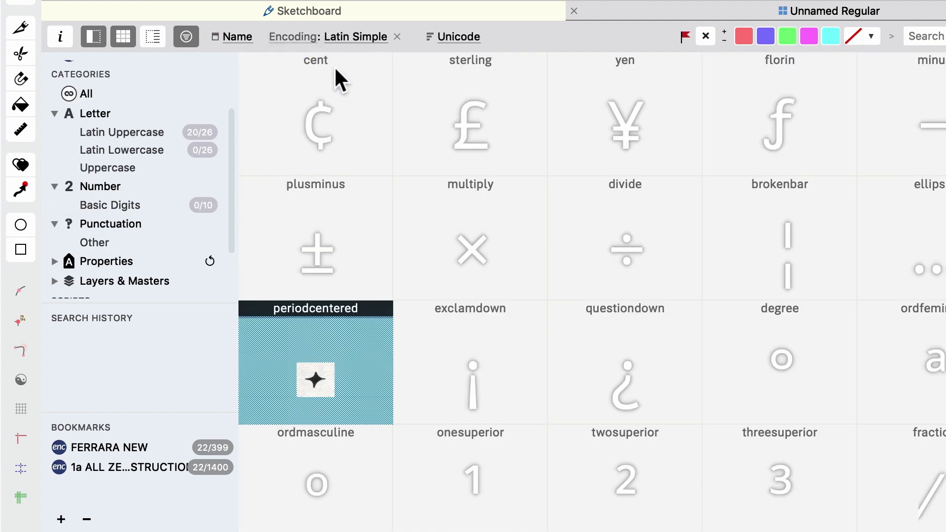
scroll(611, 315, down, 2)
scroll(612, 305, up, 2)
click(598, 237)
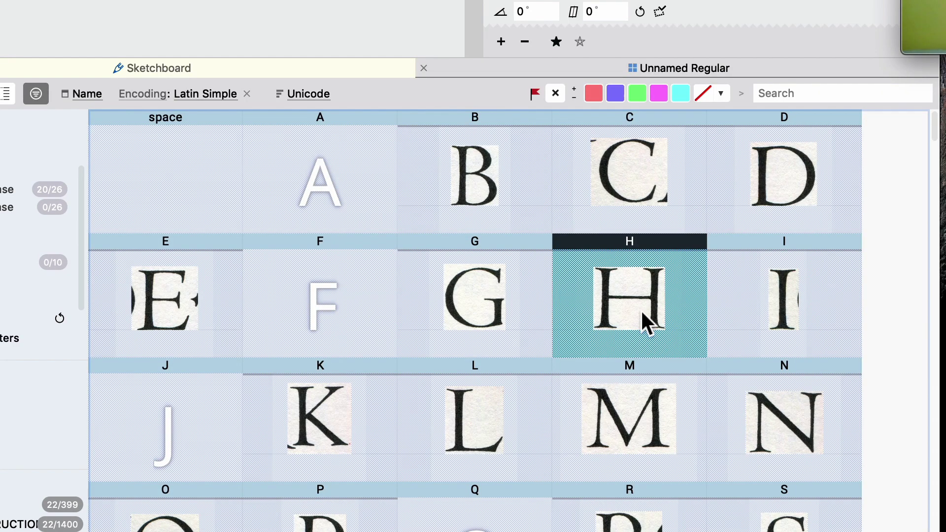
Delete the 21 sketched glyphs and drop the scanned letter images into the grid
key(super+a)
key(super+BackSpace)
click(838, 306)
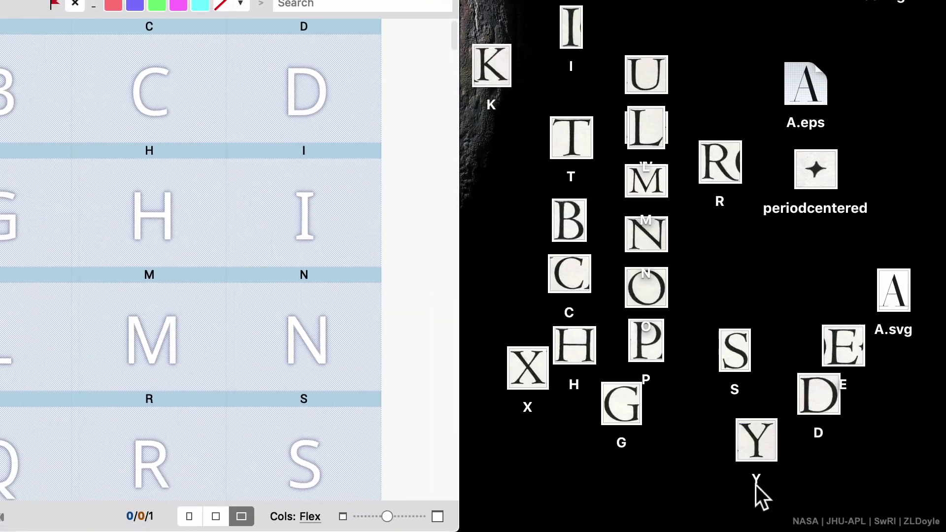
drag(757, 498, 515, 20)
drag(572, 47, 54, 375)
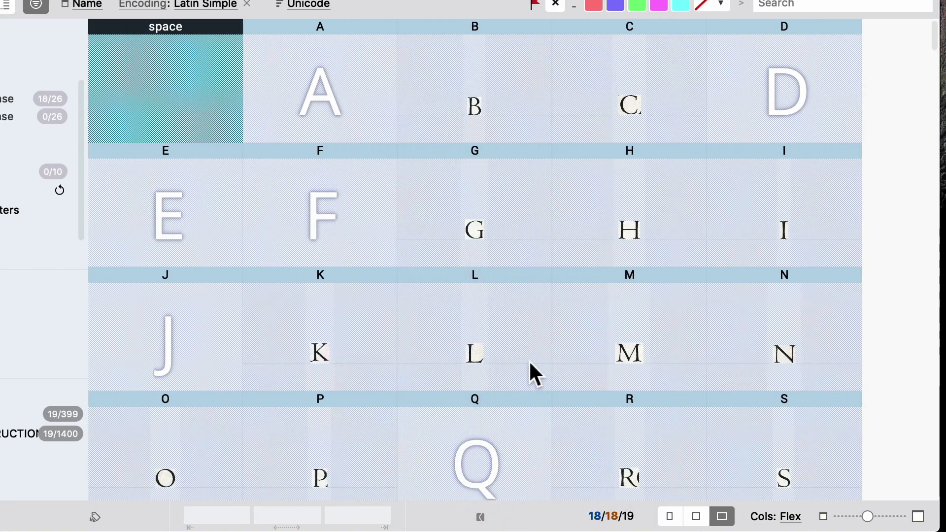
Inspect the refilled glyphs B, C, G, H and I
click(623, 112)
click(532, 125)
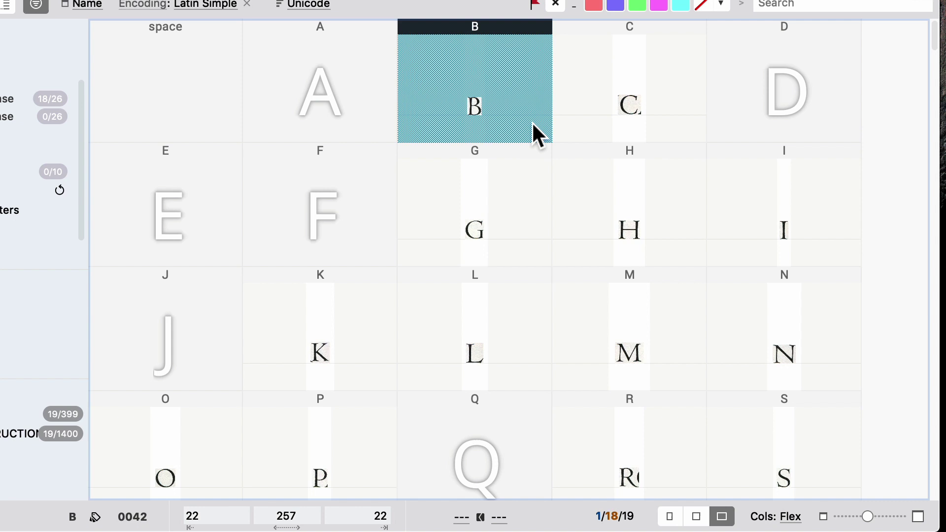
key(Down)
click(626, 214)
click(826, 226)
click(600, 217)
click(481, 211)
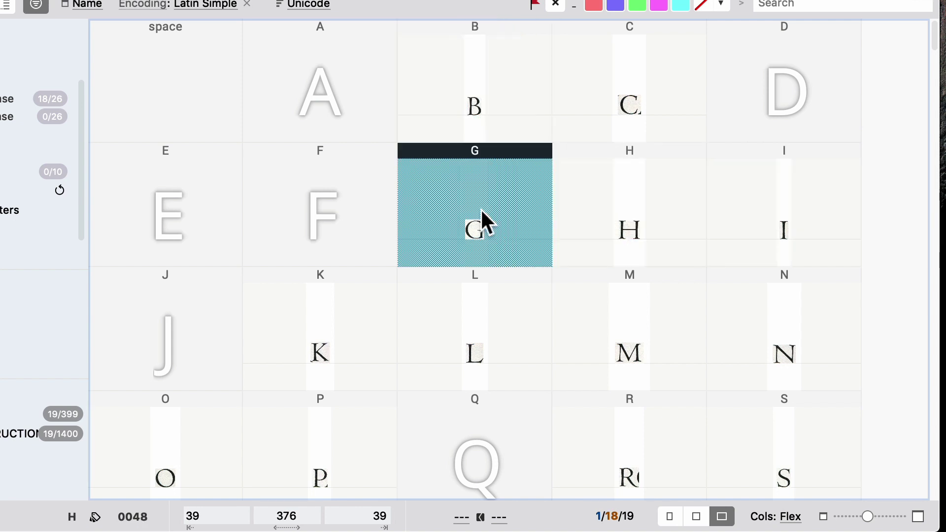
click(502, 132)
click(631, 236)
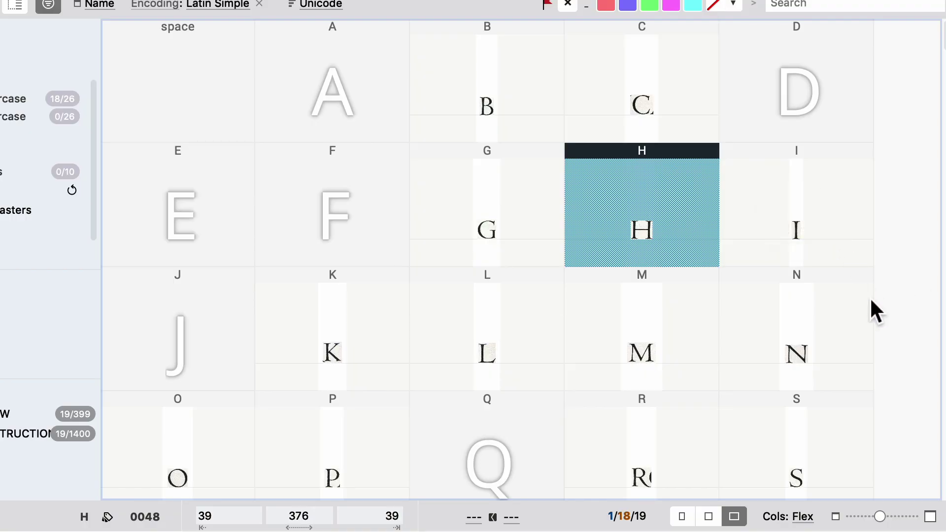
In glyph I, set the transform origin on the baseline and scale the image up to about 700
double_click(806, 227)
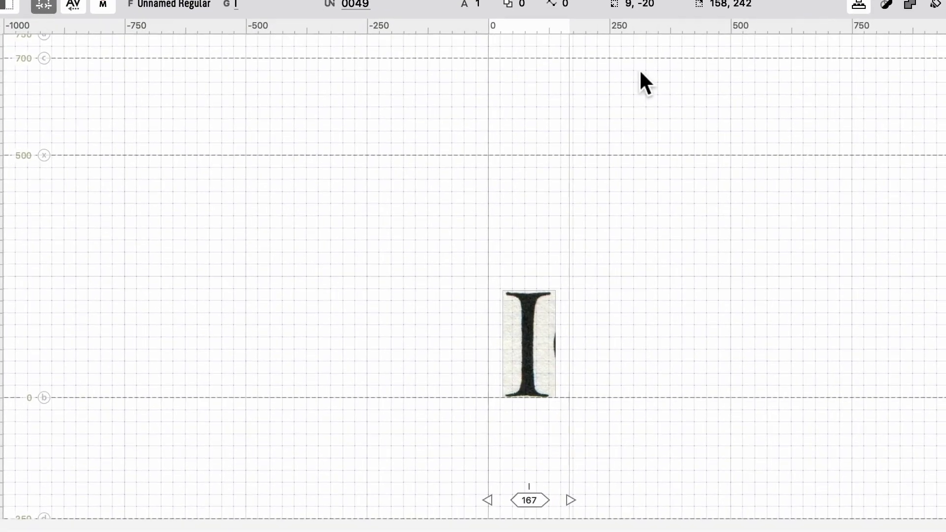
click(536, 327)
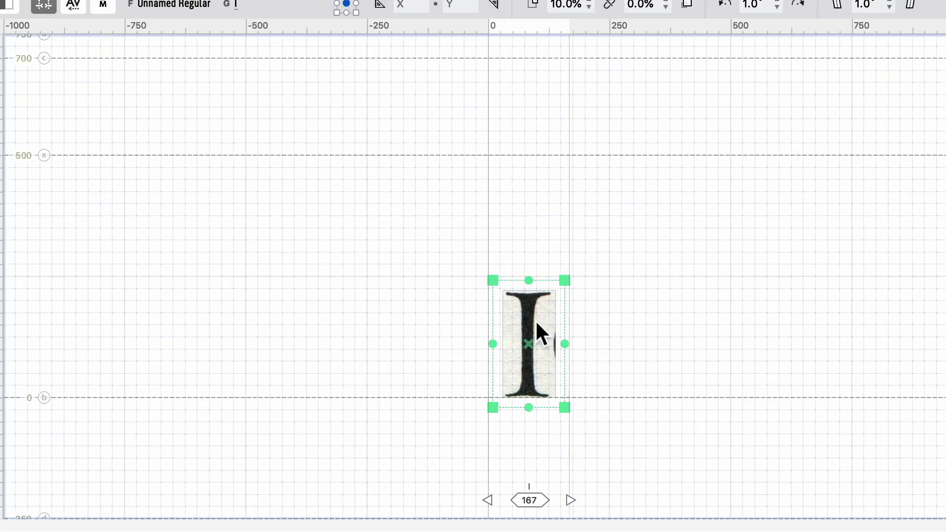
scroll(552, 345, down, 2)
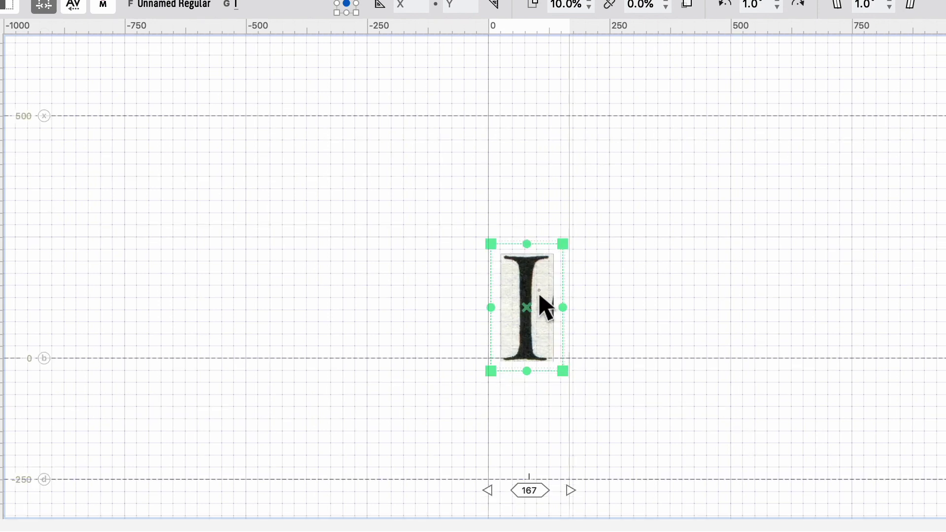
key(Down)
key(Down)
key(Down)
key(Down)
key(Down)
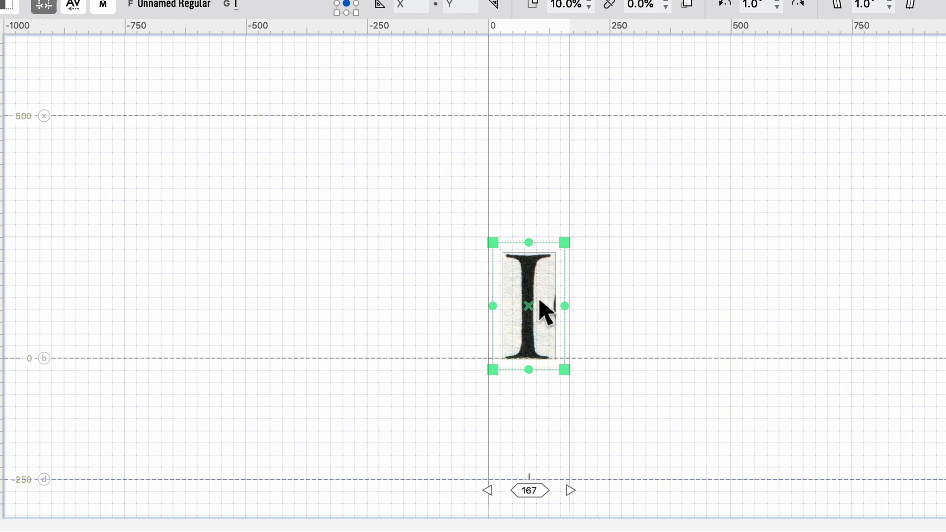
mouse_move(529, 307)
mouse_down()
mouse_move(520, 332)
mouse_move(527, 360)
mouse_up()
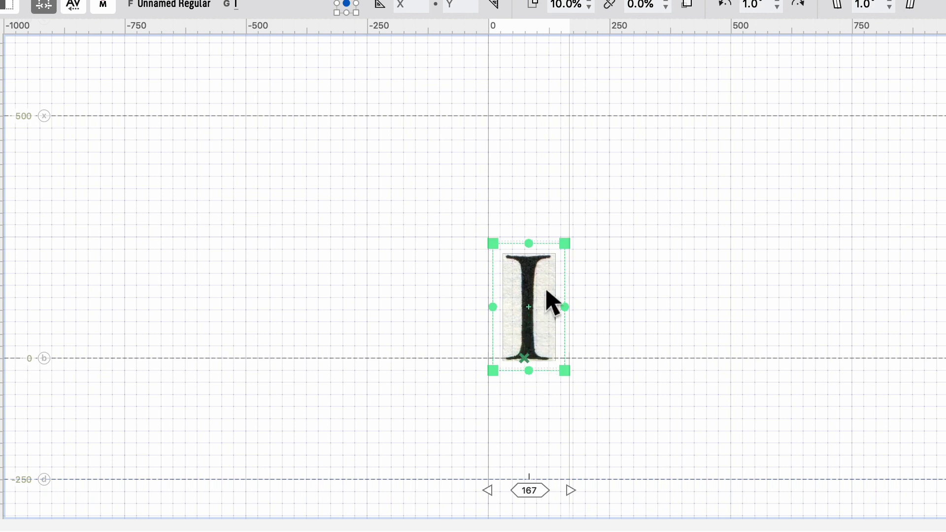
scroll(586, 243, up, 3)
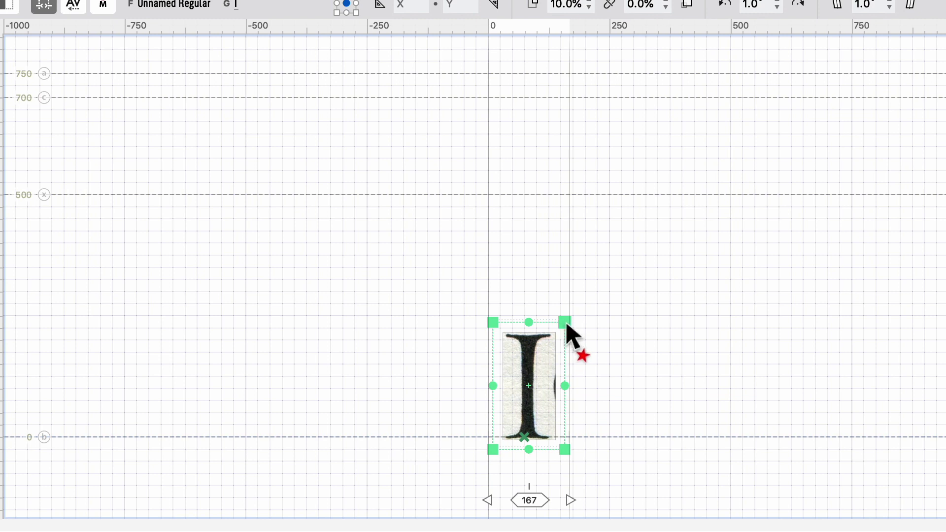
drag(567, 327, 665, 147)
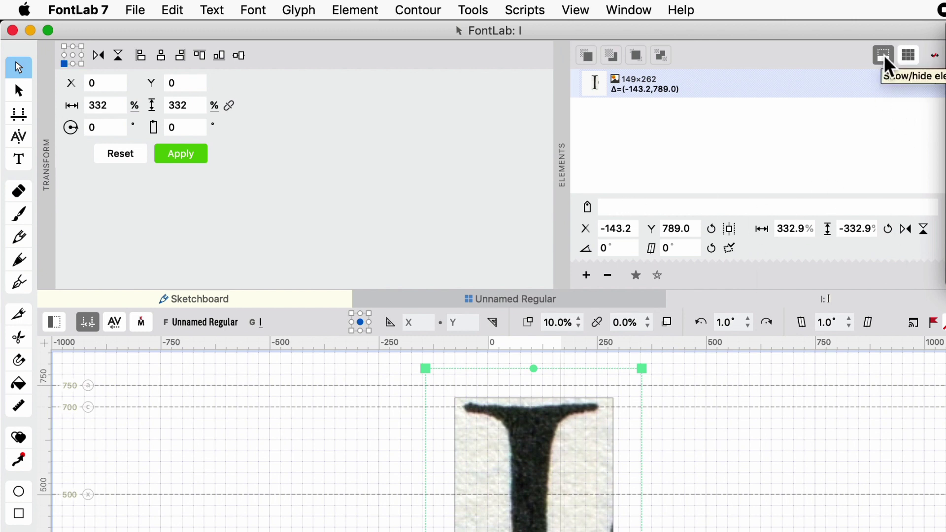
click(889, 65)
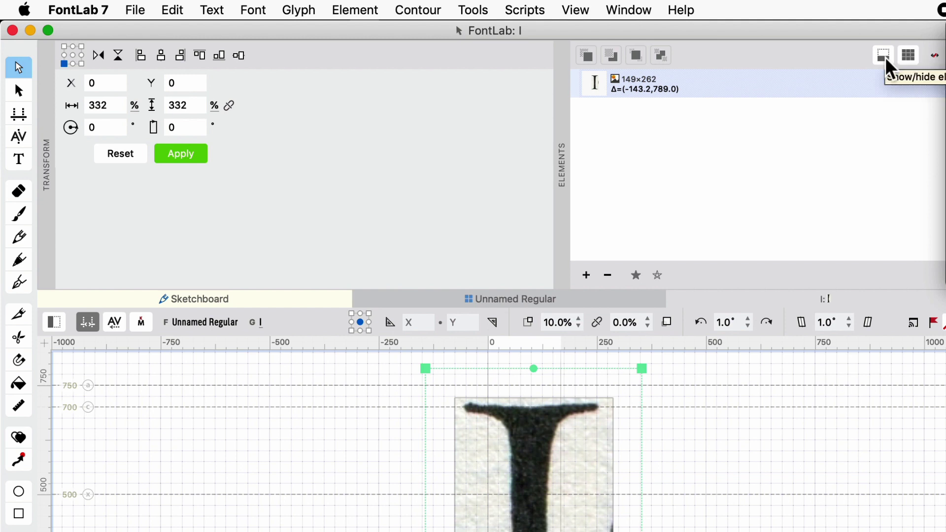
click(887, 64)
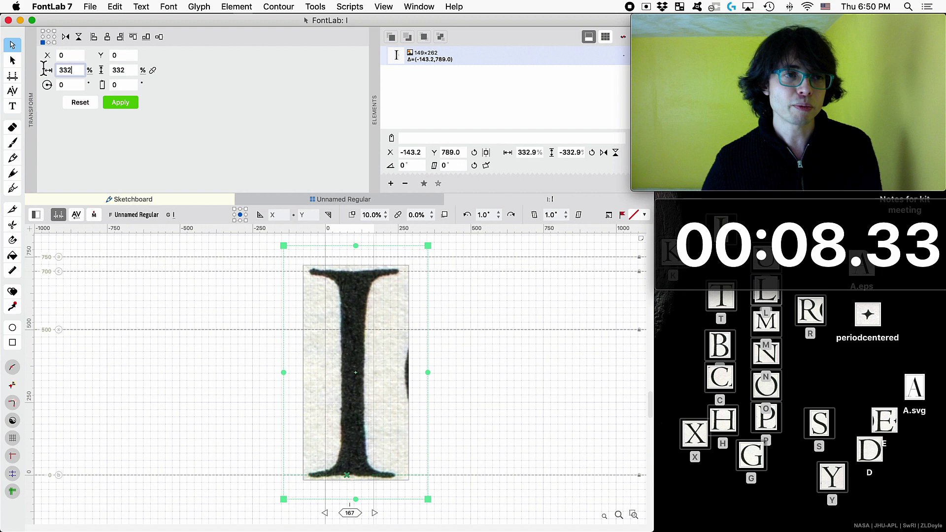
key(Tab)
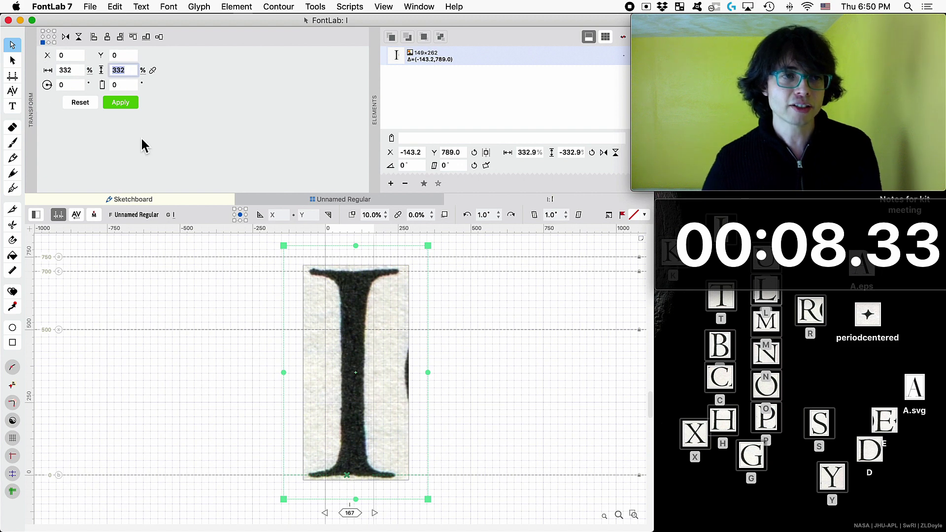
Select glyphs A through Y except I and apply the 332% scale
click(424, 199)
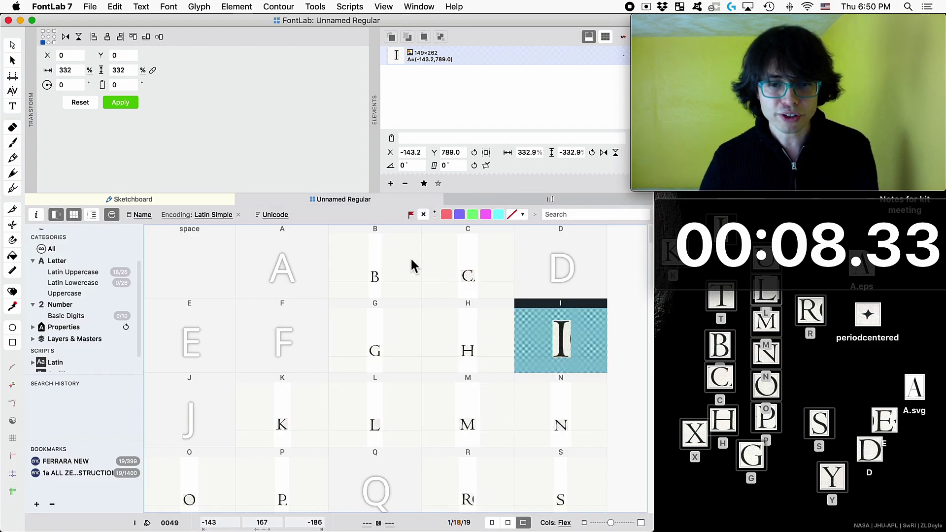
click(290, 266)
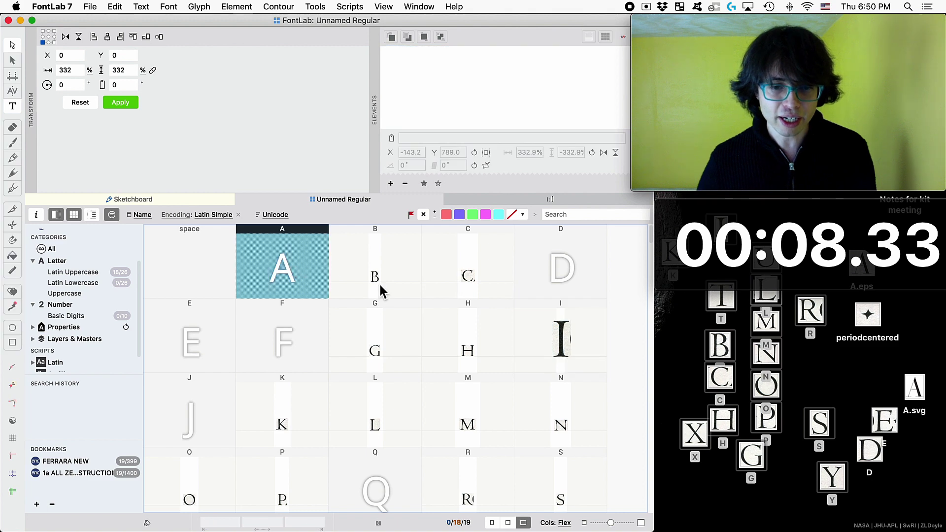
scroll(380, 288, down, 3)
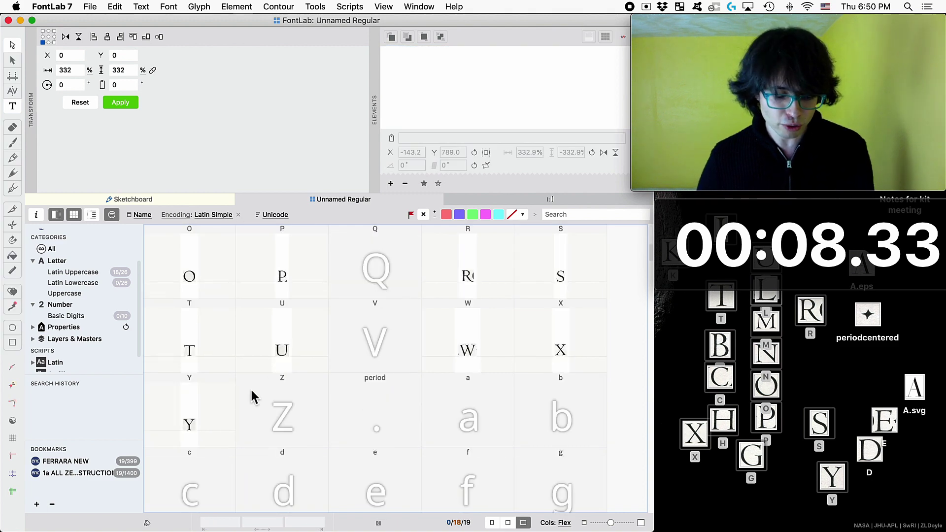
shift+click(196, 422)
scroll(442, 389, up, 2)
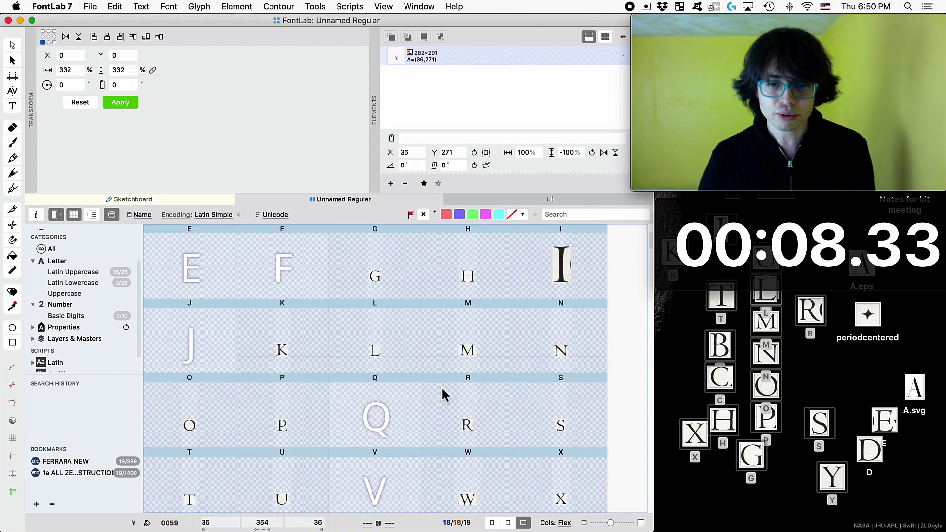
scroll(442, 394, up, 1)
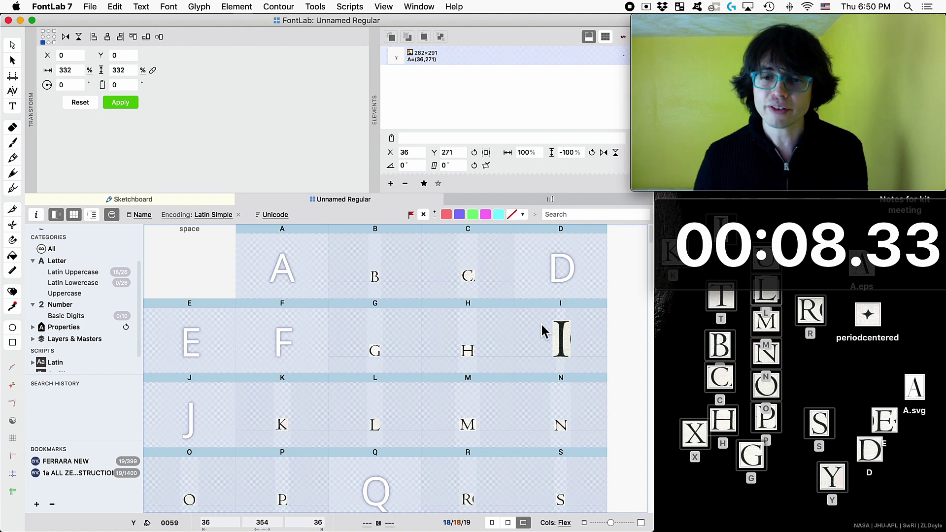
super+click(576, 339)
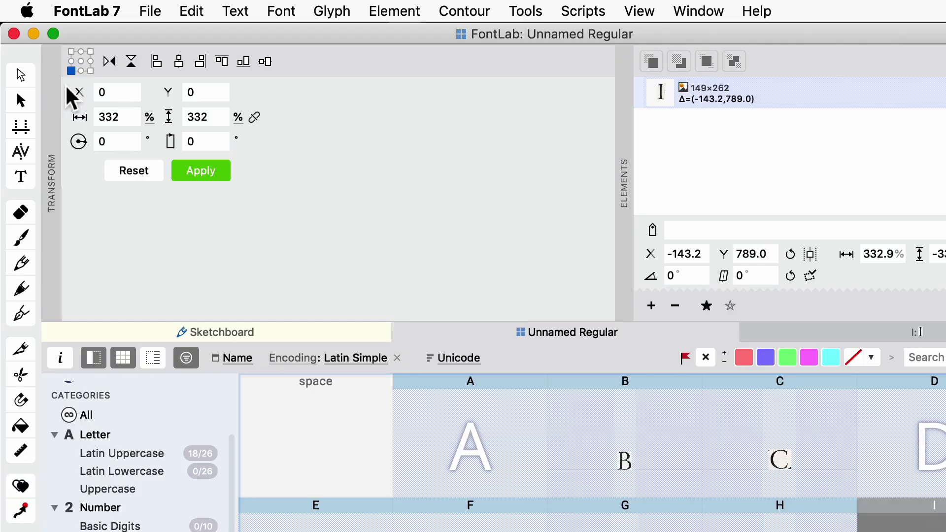
click(192, 168)
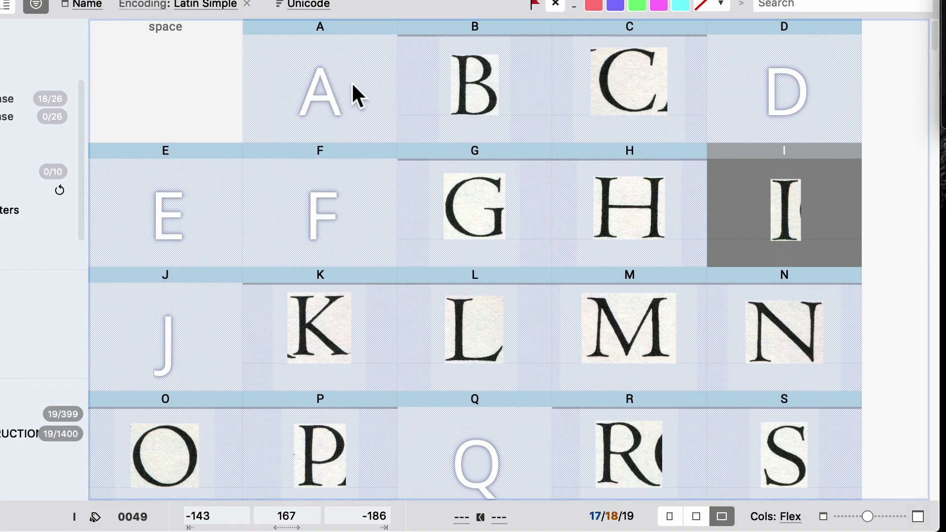
Clear the previous selection, then select X, K, M and R together
click(354, 94)
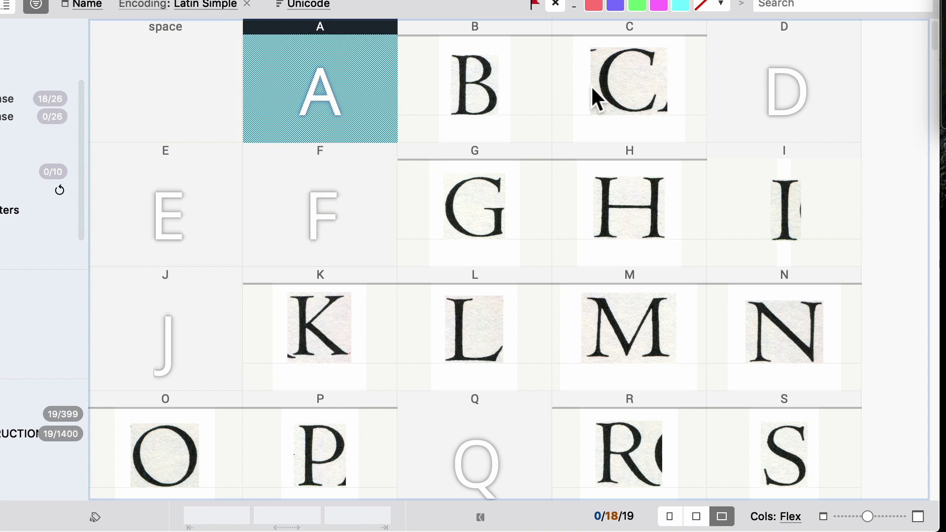
scroll(583, 198, down, 3)
scroll(588, 200, down, 3)
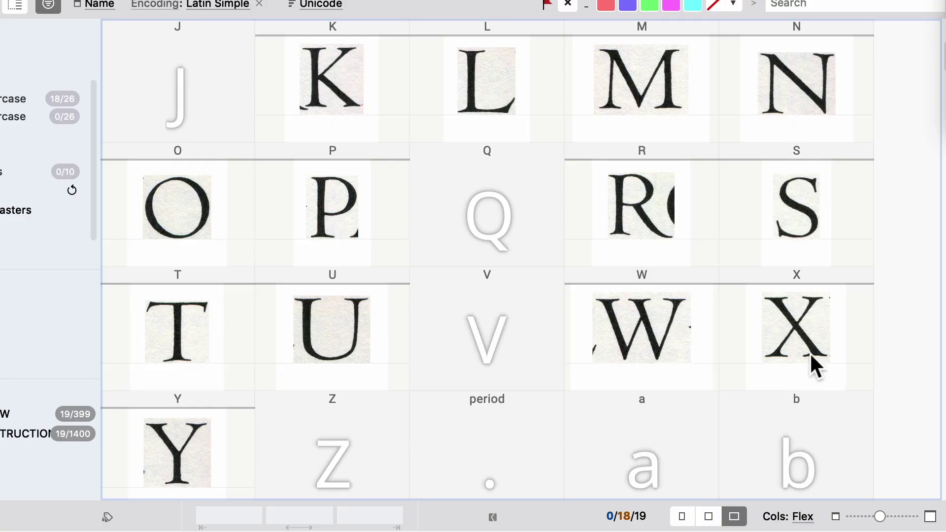
scroll(811, 353, down, 3)
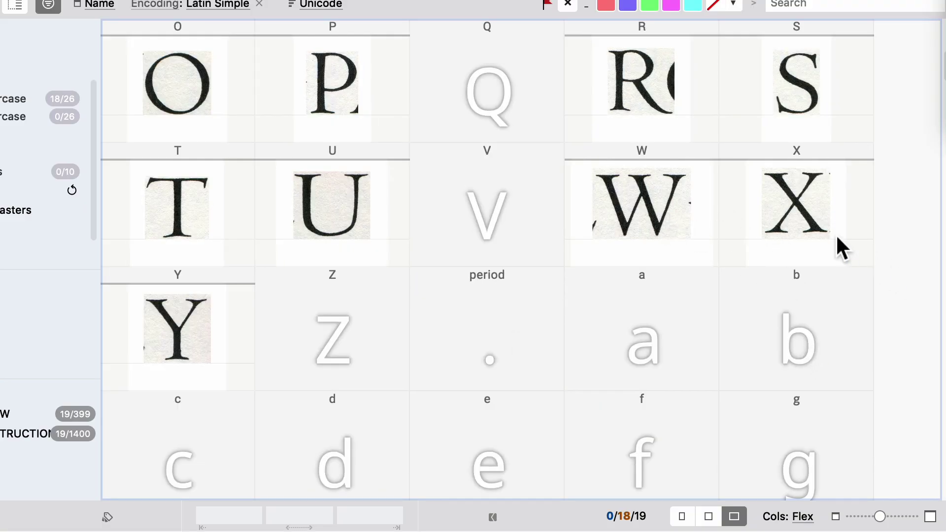
scroll(502, 202, up, 3)
click(783, 295)
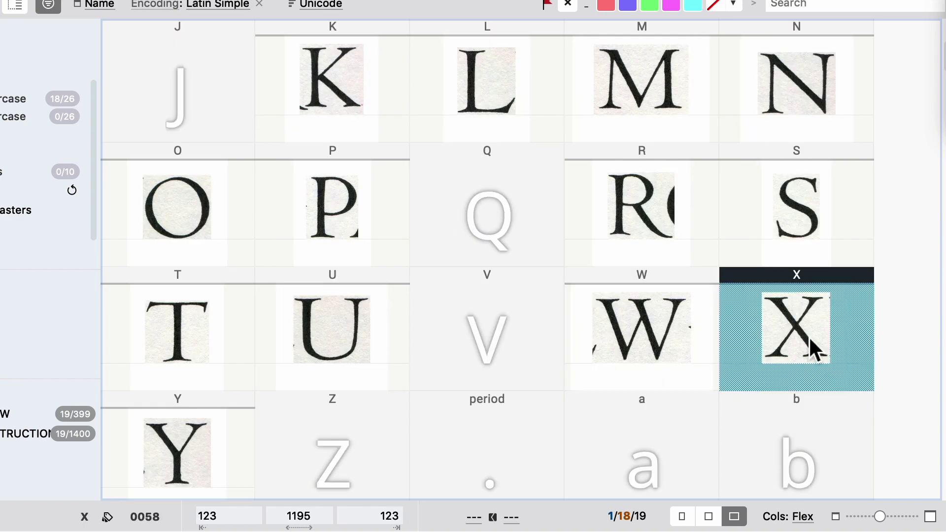
super+click(379, 90)
super+click(655, 91)
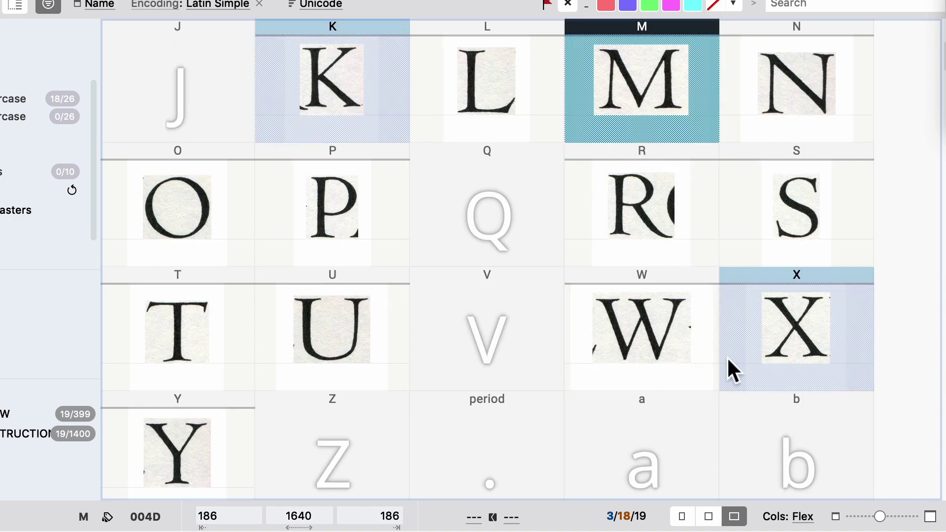
super+click(632, 229)
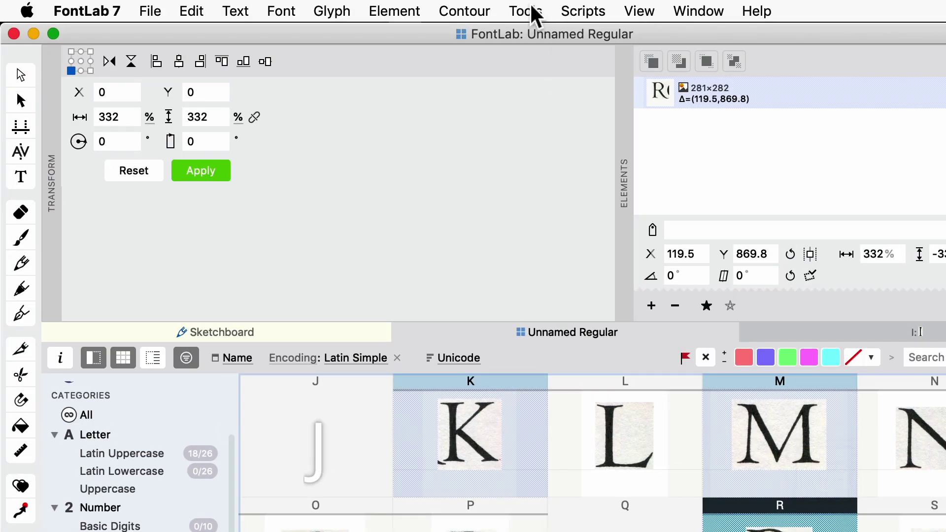
Run the Basics > Shift action with Vertical -60 on the selected glyphs
click(526, 10)
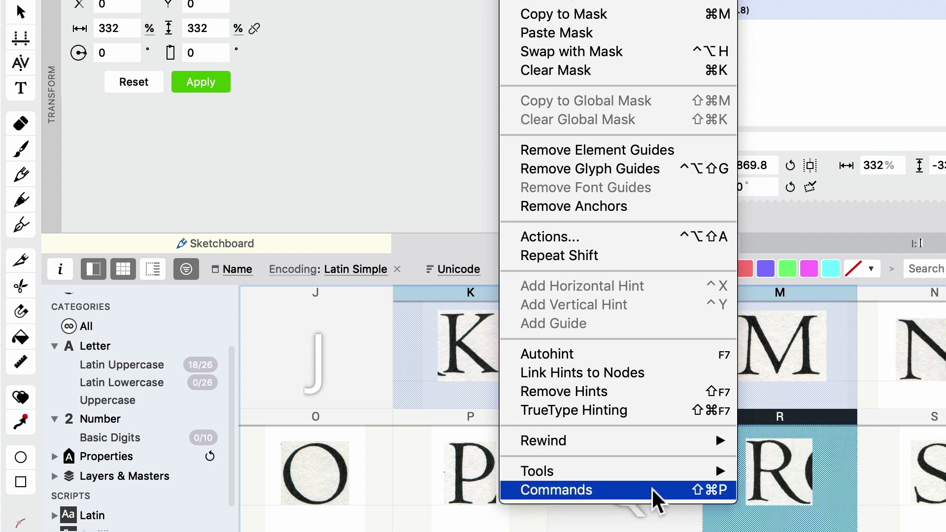
click(591, 237)
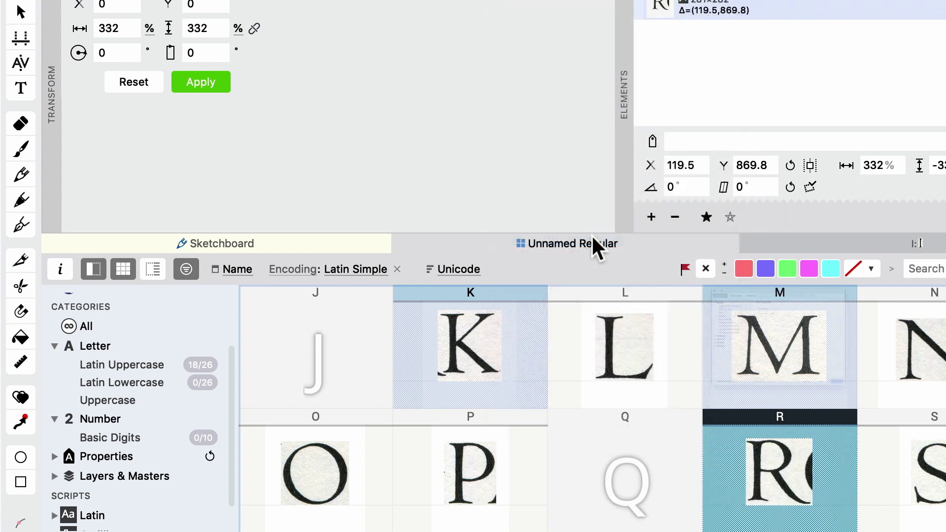
drag(859, 84, 512, 1)
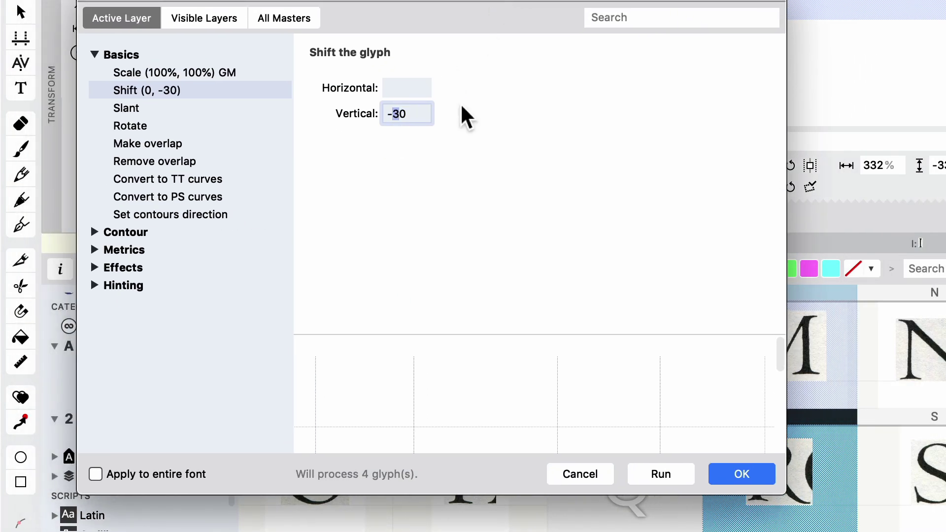
text(6)
click(663, 472)
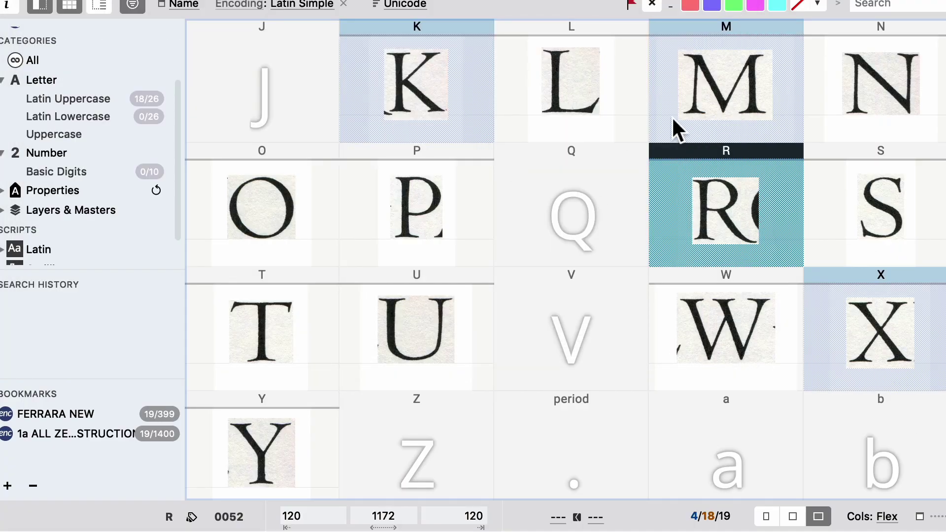
Deselect the shifted glyphs and scroll the glyph grid back to the top
click(617, 91)
scroll(650, 113, up, 5)
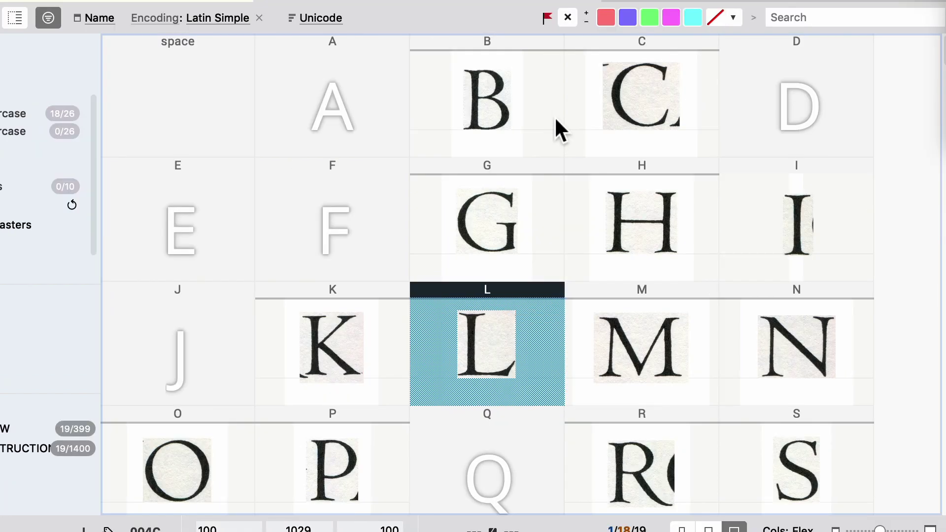
mouse_move(499, 120)
Shift the B scan about 110 units left and narrow B's advance width from 853 to 599
double_click(507, 113)
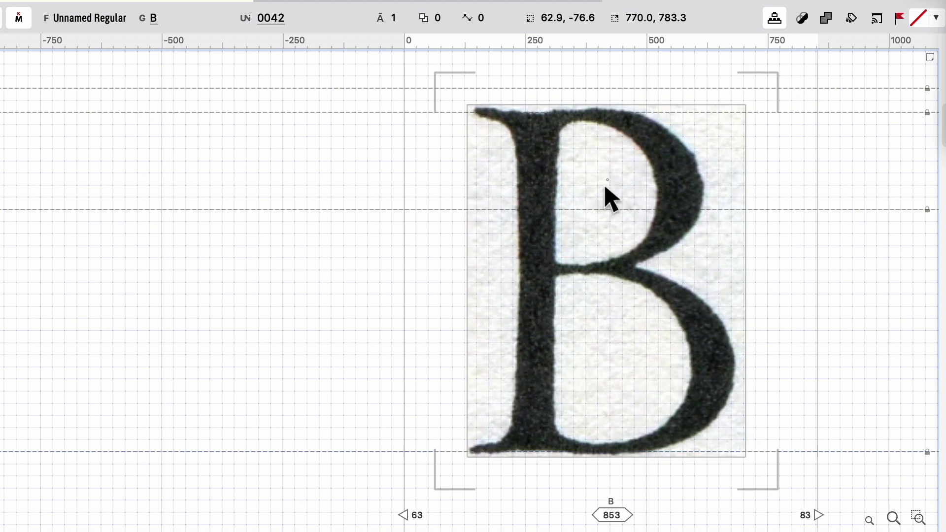
drag(605, 188, 550, 189)
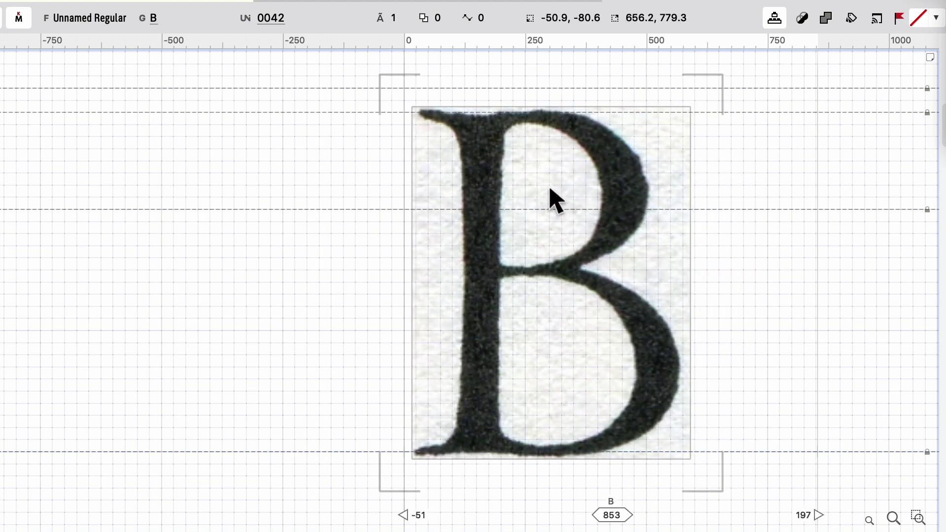
click(822, 296)
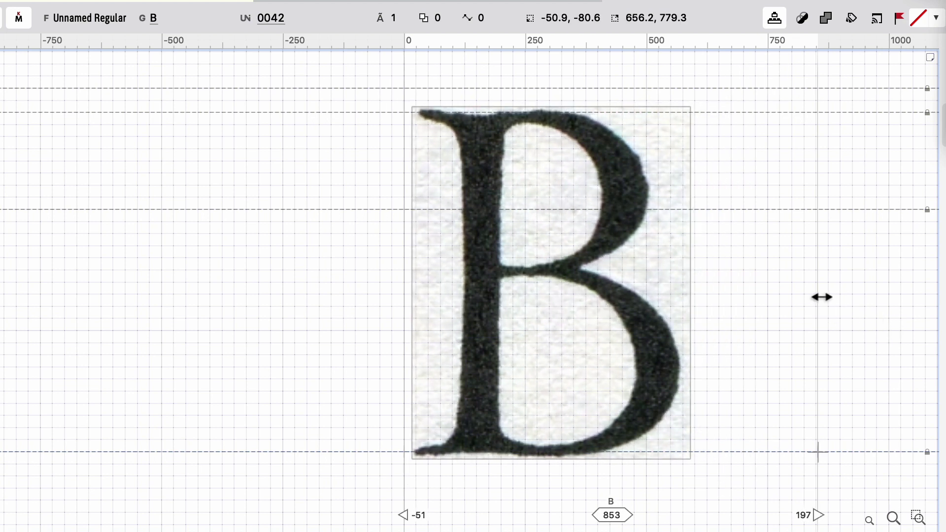
drag(821, 297, 694, 296)
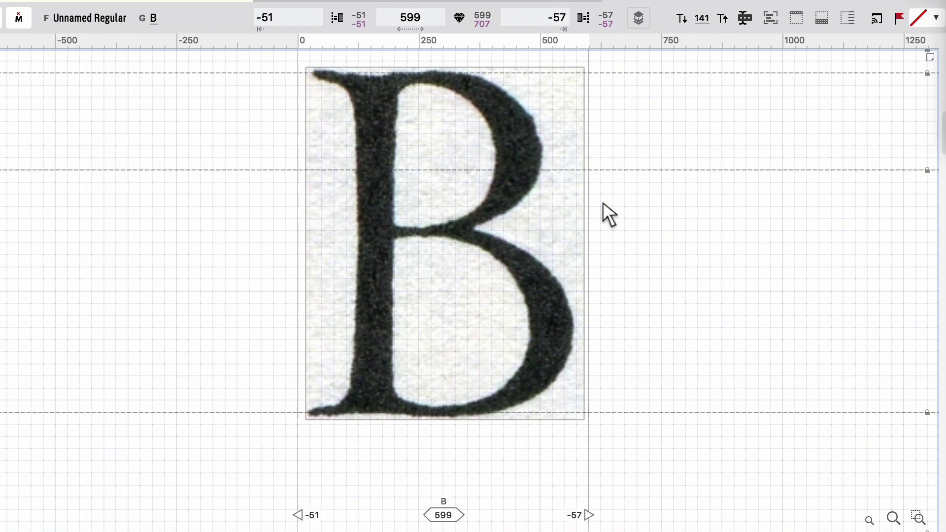
On glyph C, move the scan left and down and narrow the advance width to 812
key(Page_Down)
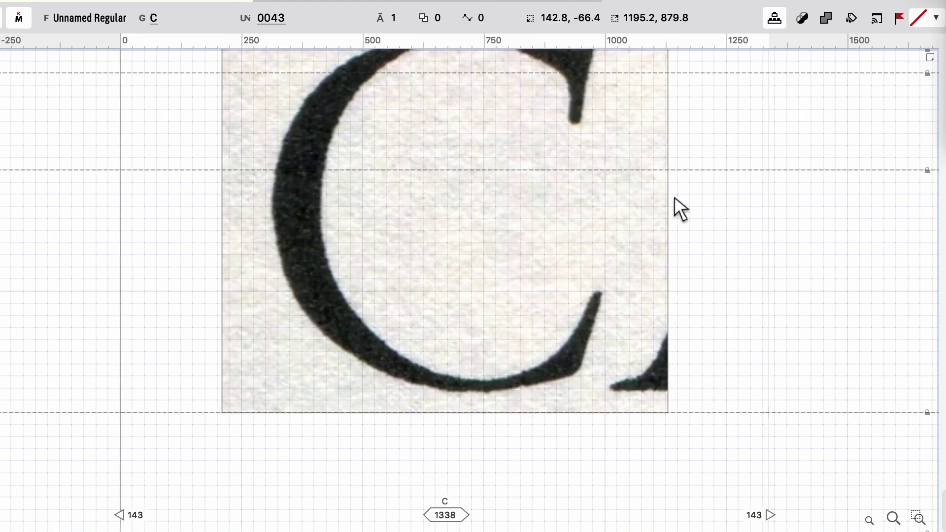
drag(581, 205, 482, 228)
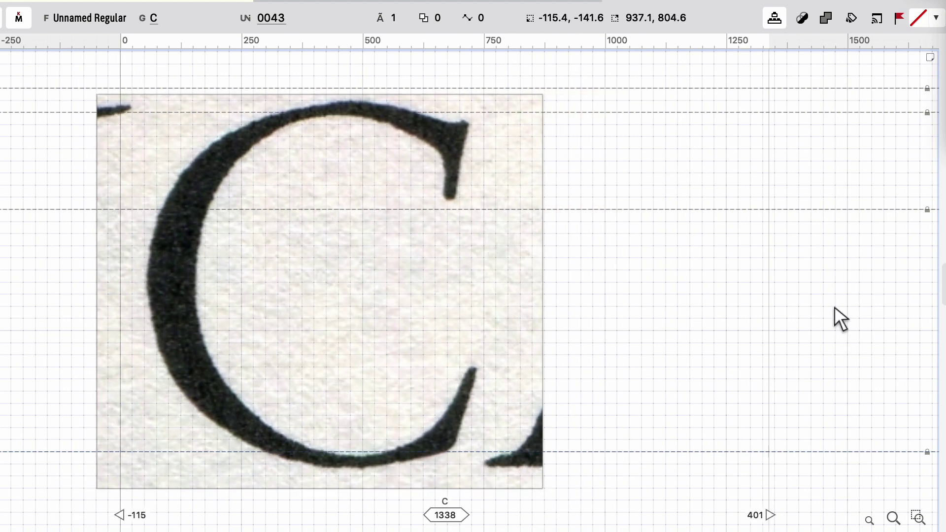
drag(769, 289, 529, 289)
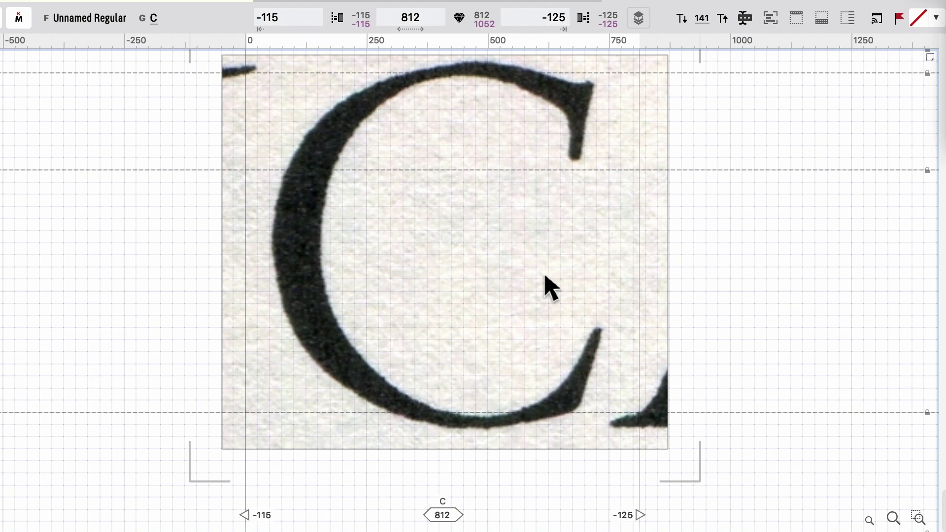
Scale the C image to 99% × 99% with Transform, applying it twice
scroll(526, 205, up, 2)
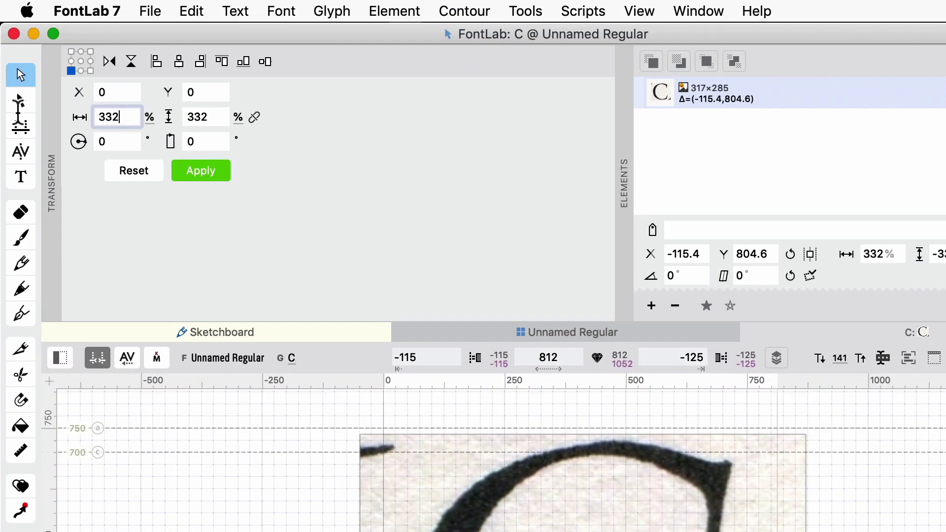
key(super+a)
text(99)
key(Tab)
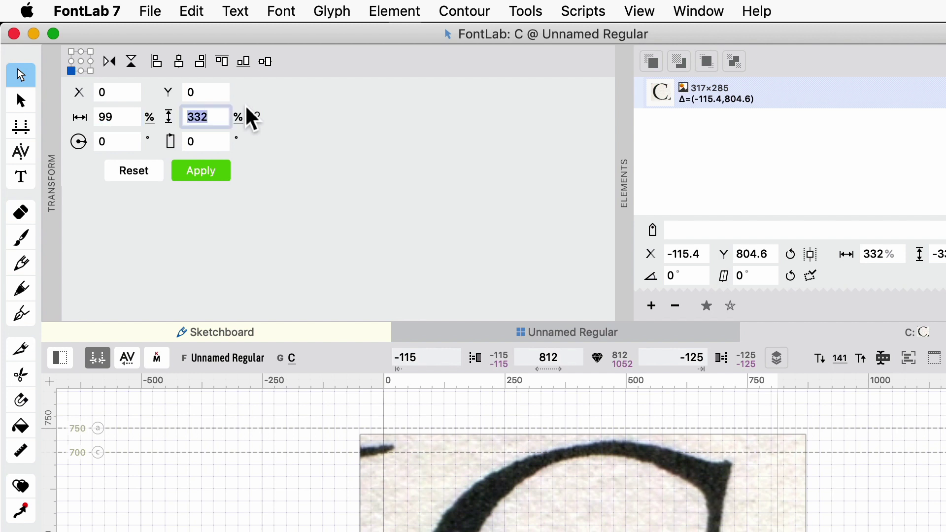
text(99)
click(202, 172)
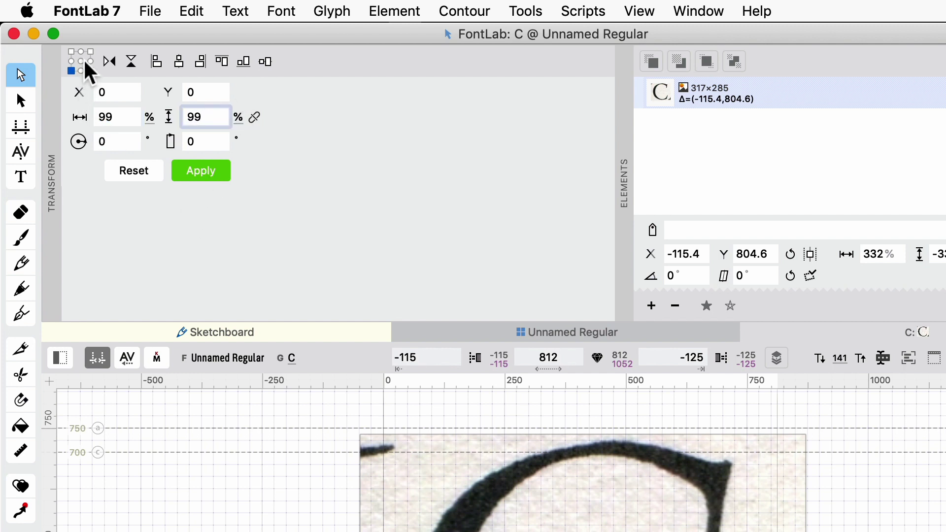
click(204, 171)
click(204, 171)
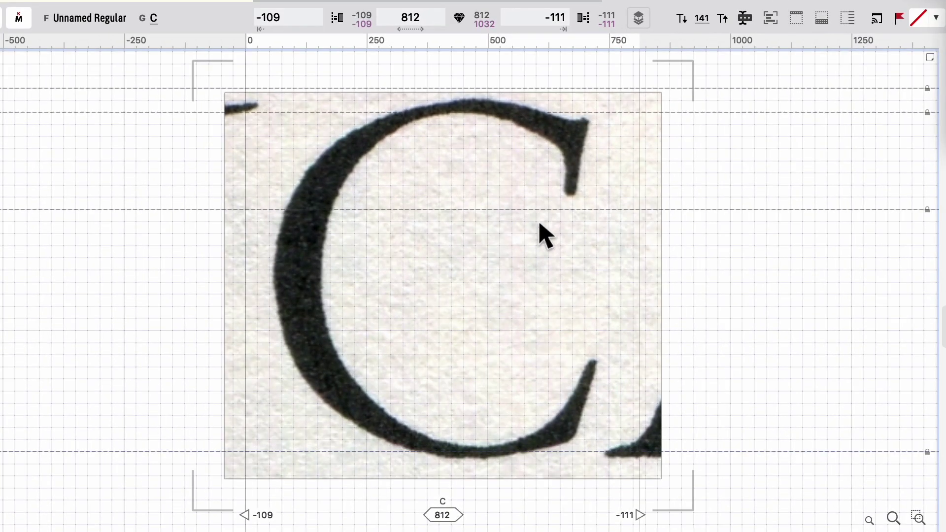
Nudge the C image slightly left, giving side bearings of -117 and -102
drag(538, 228, 536, 227)
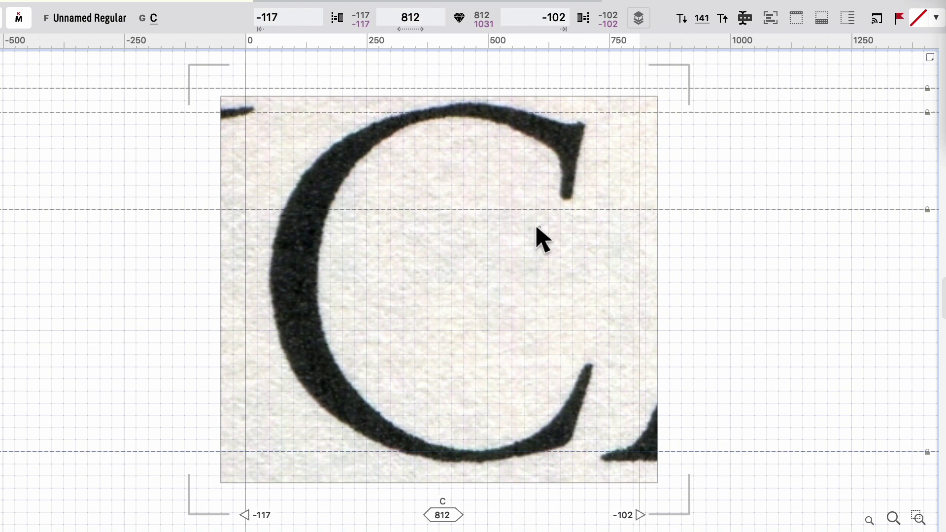